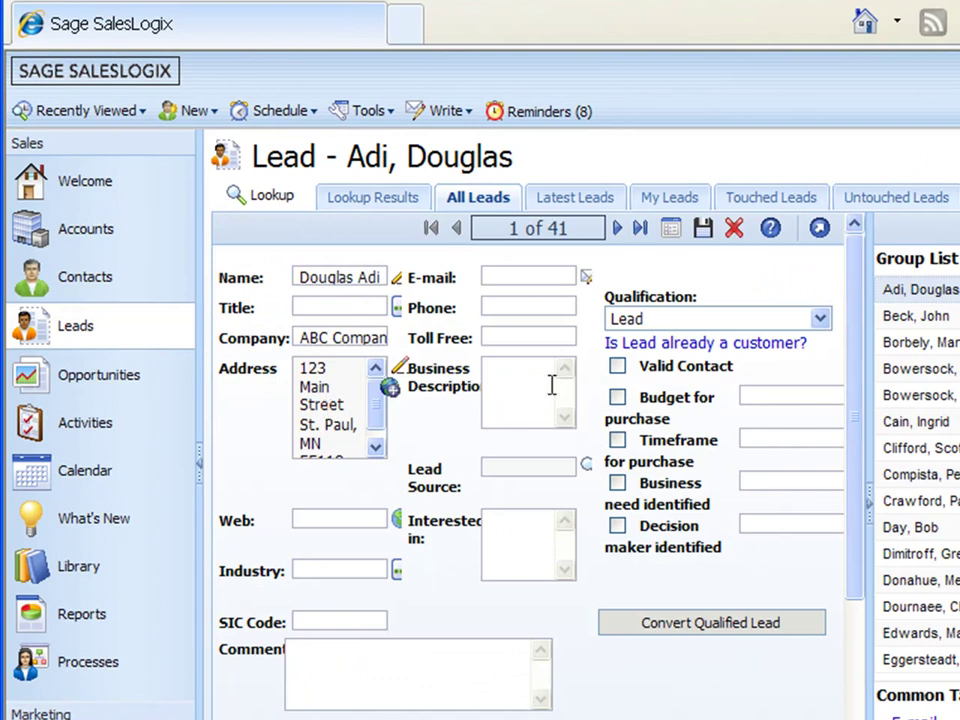
Step: Start a lead import and choose Lead Import One.csv from the Desktop as the source file
click(379, 113)
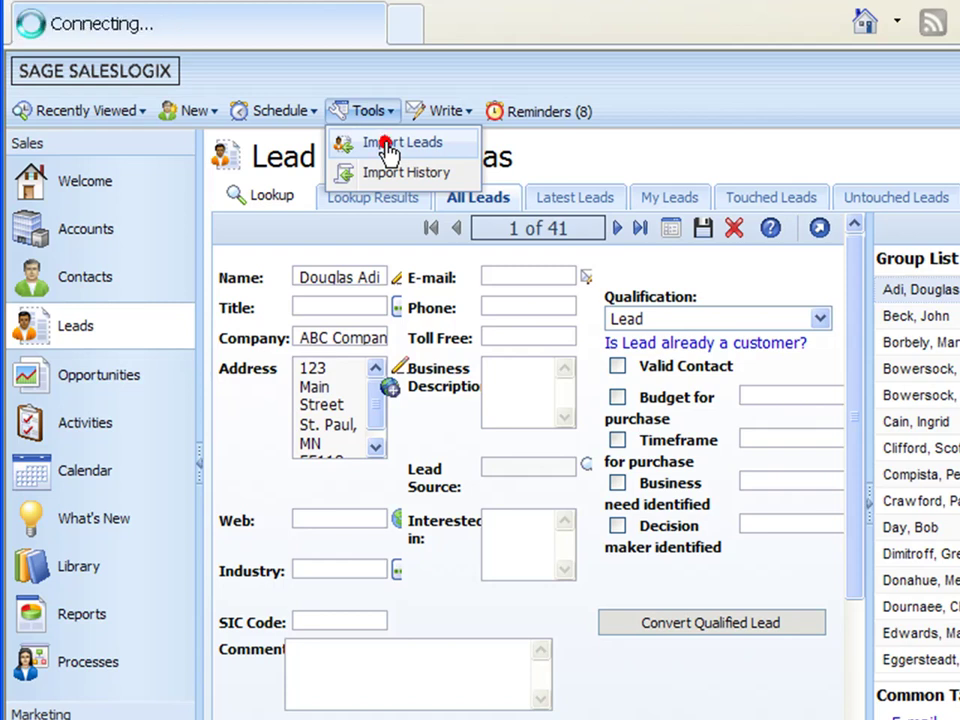
click(388, 146)
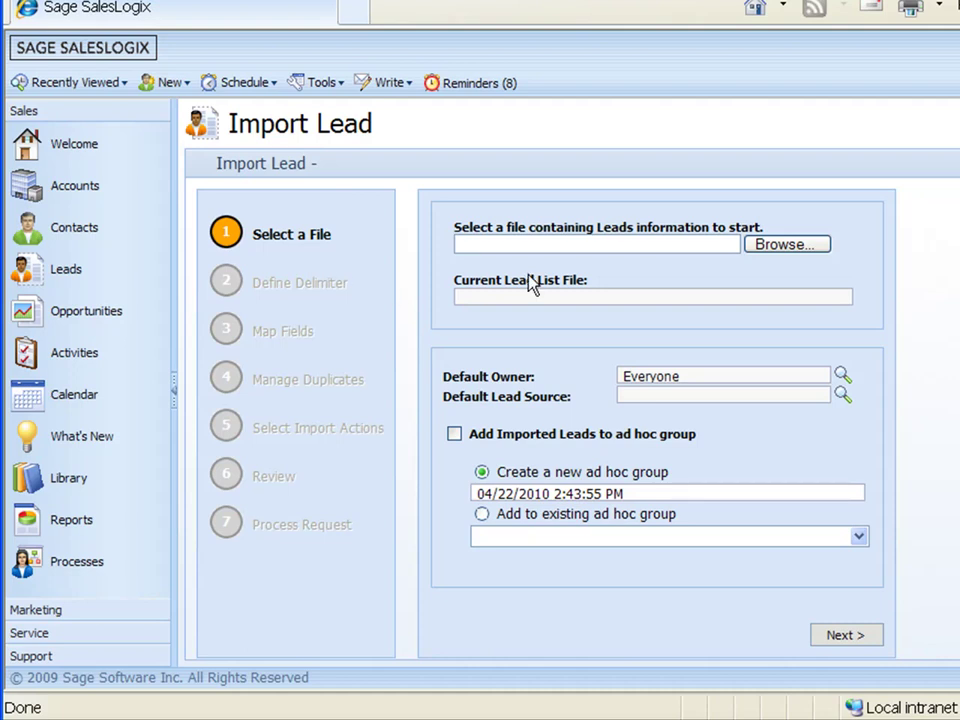
click(803, 247)
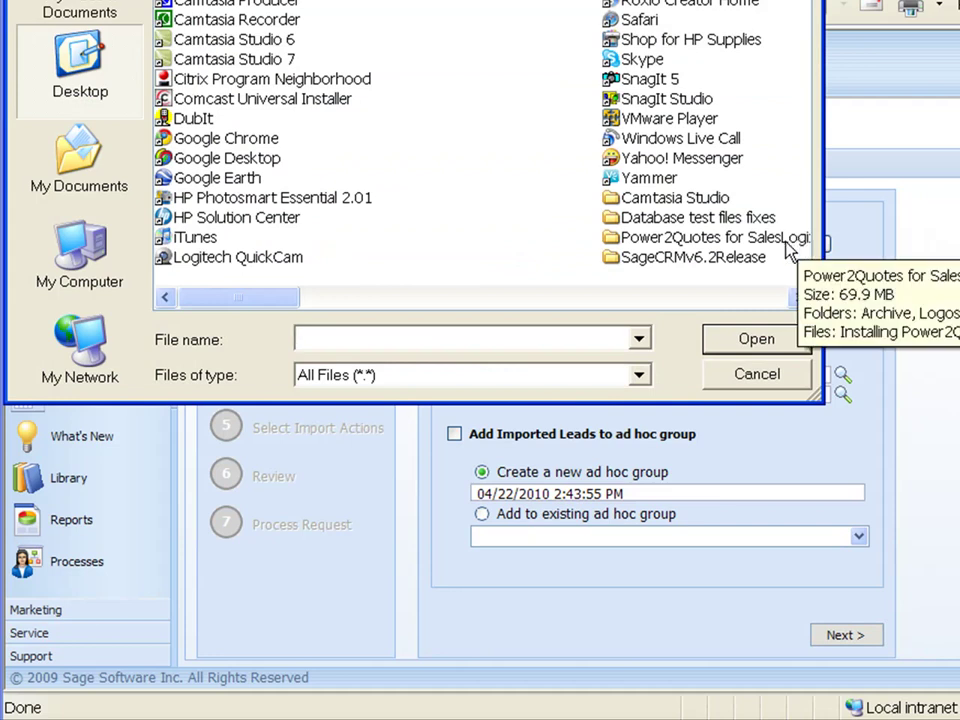
click(641, 377)
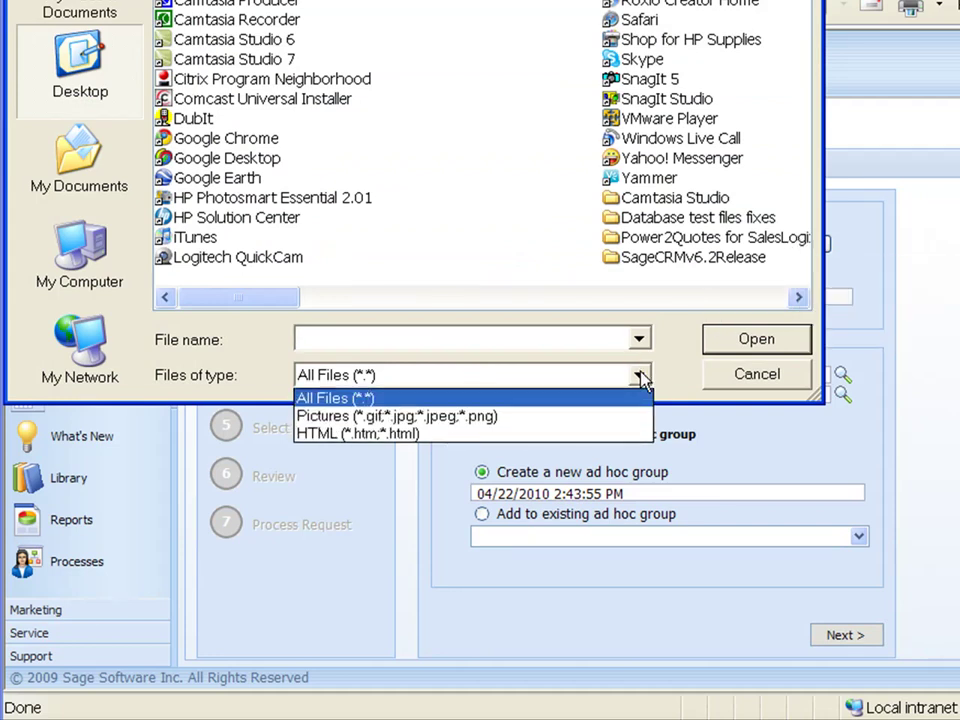
click(643, 377)
click(714, 297)
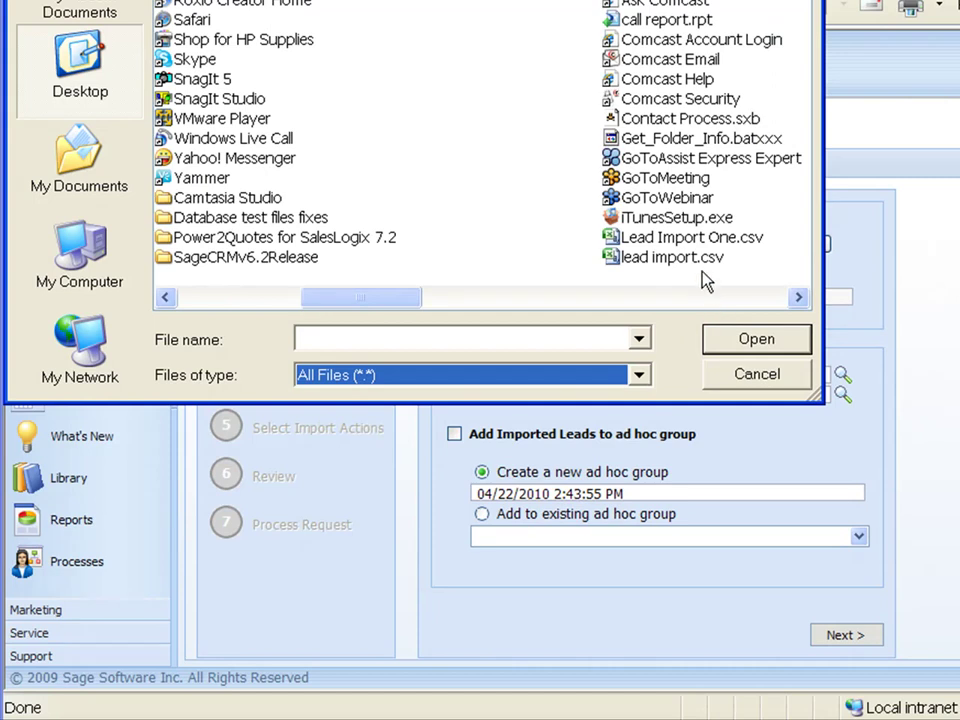
click(688, 238)
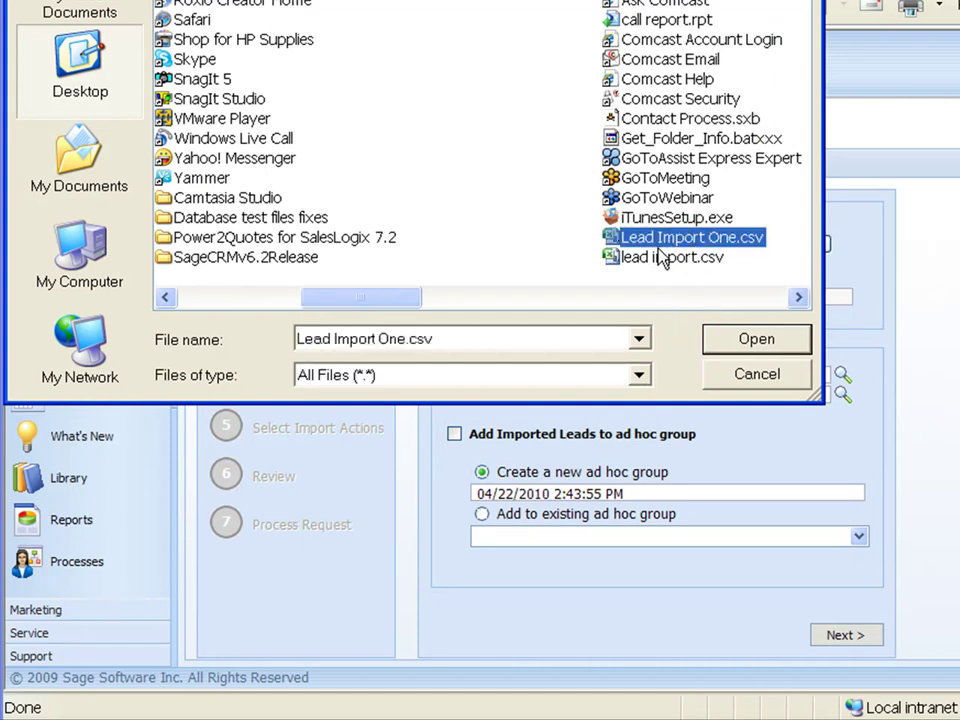
click(722, 343)
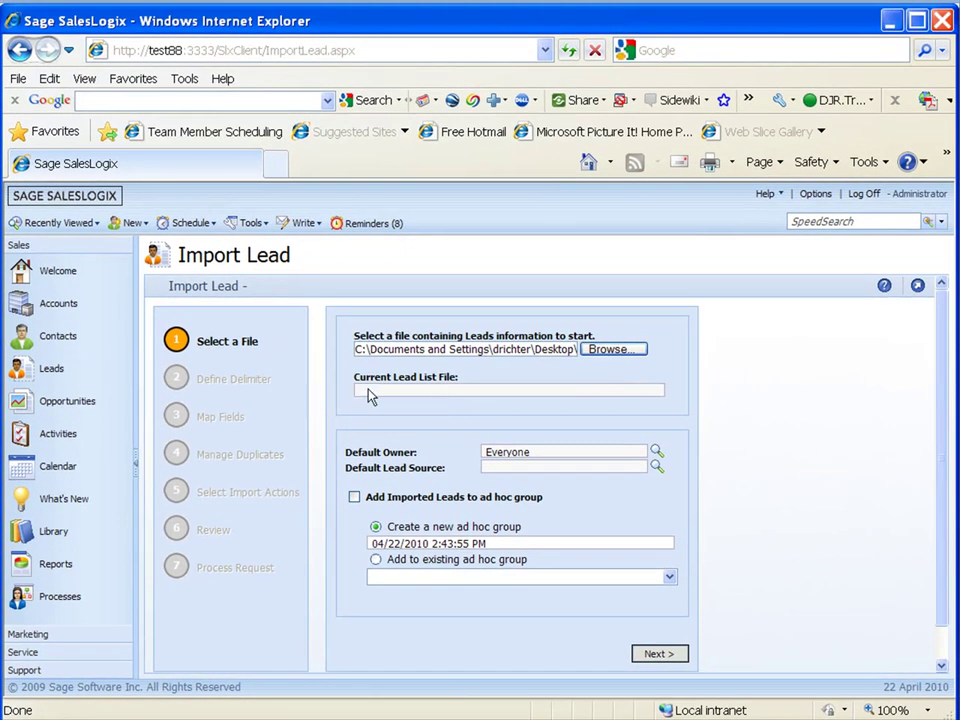
Step: Browse the User and Team owners, and set the default owner to Everyone from the System group
click(655, 455)
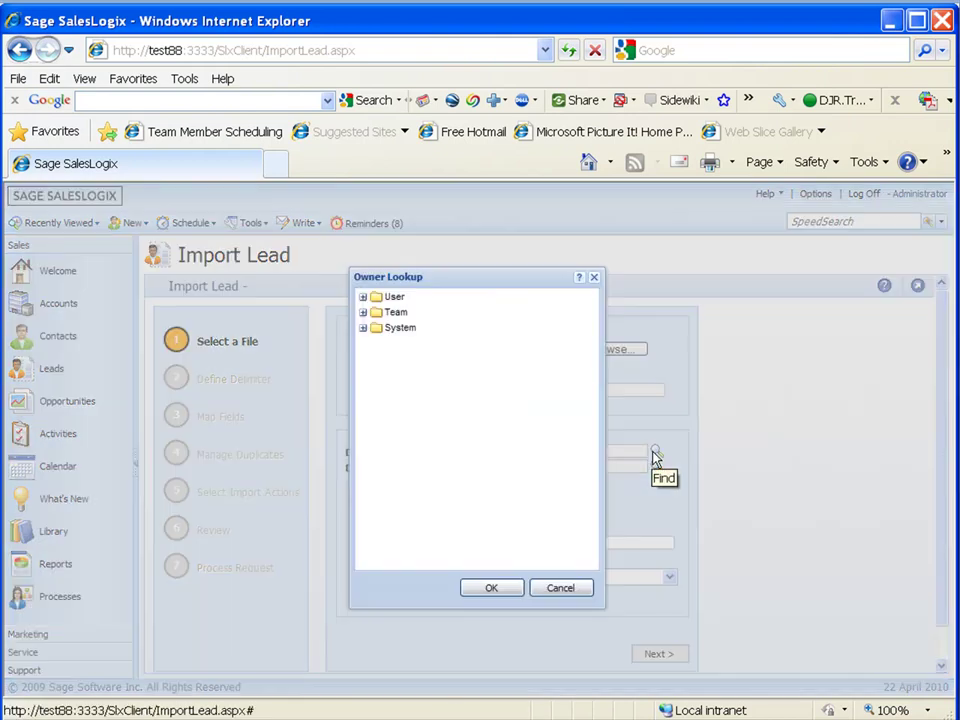
click(363, 300)
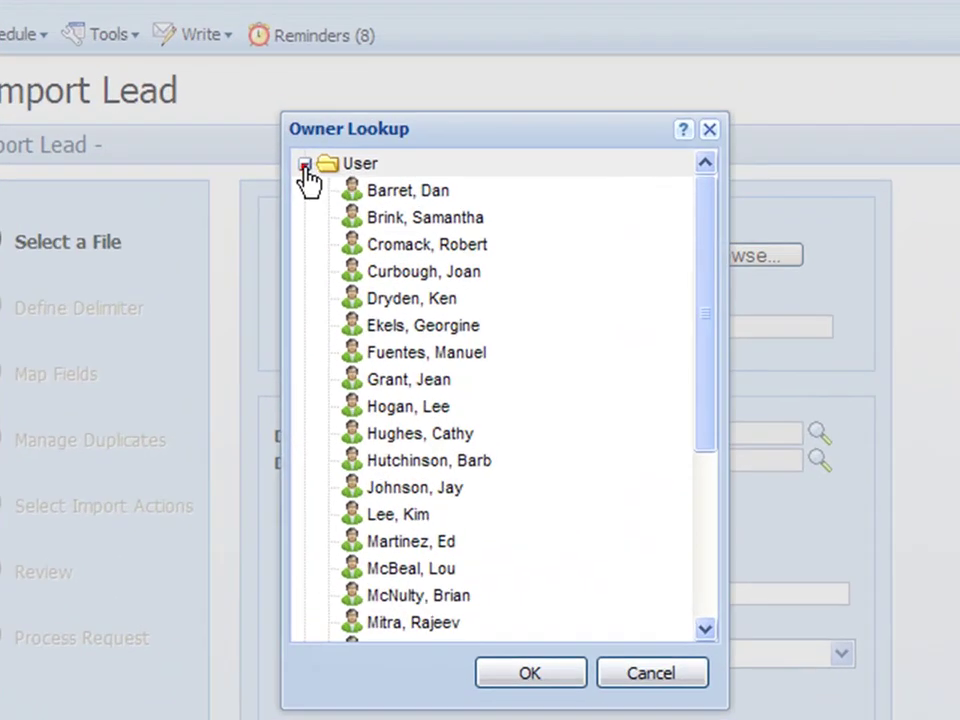
click(363, 299)
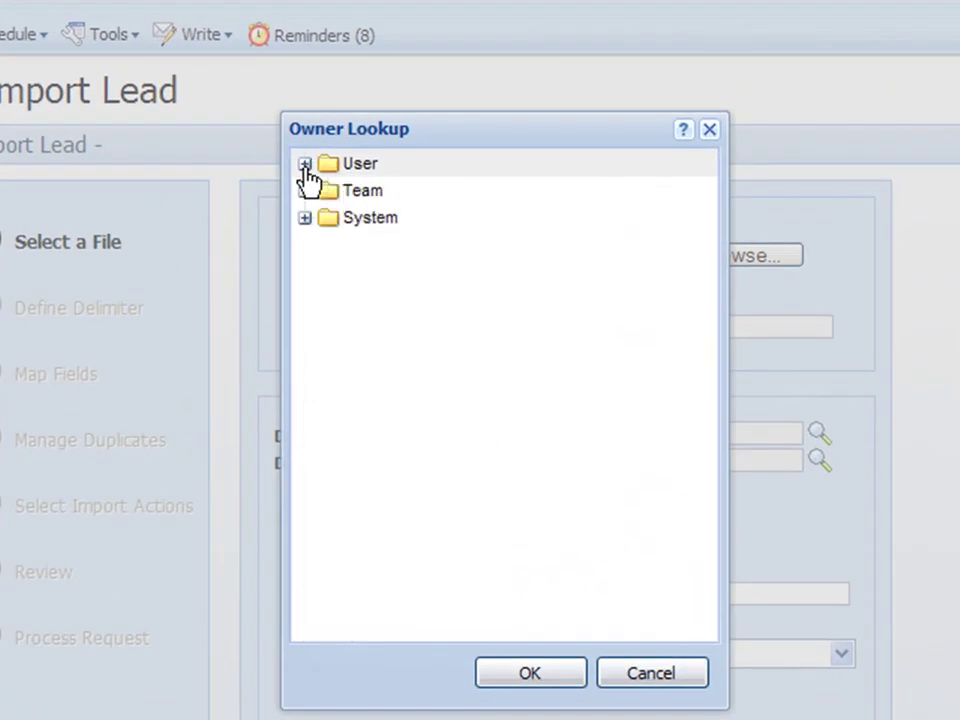
click(305, 191)
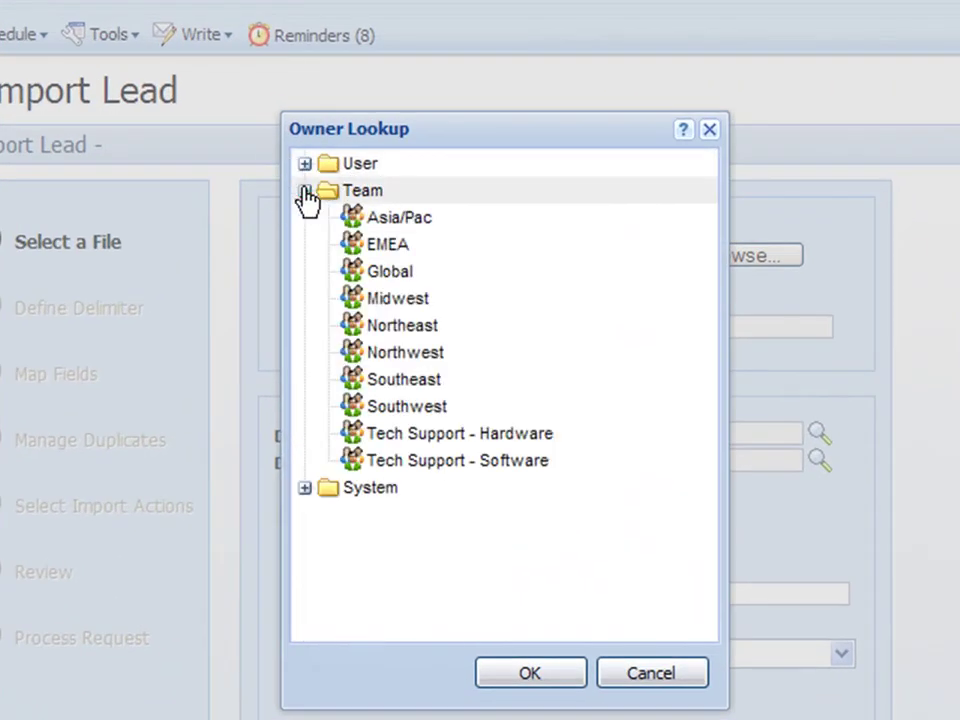
click(305, 191)
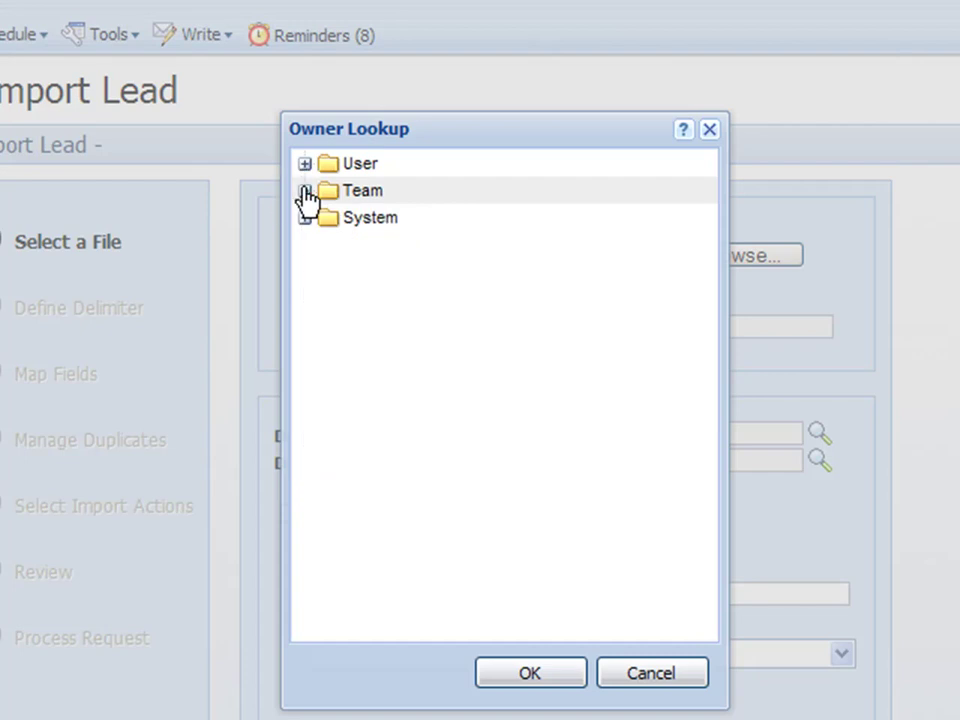
click(305, 218)
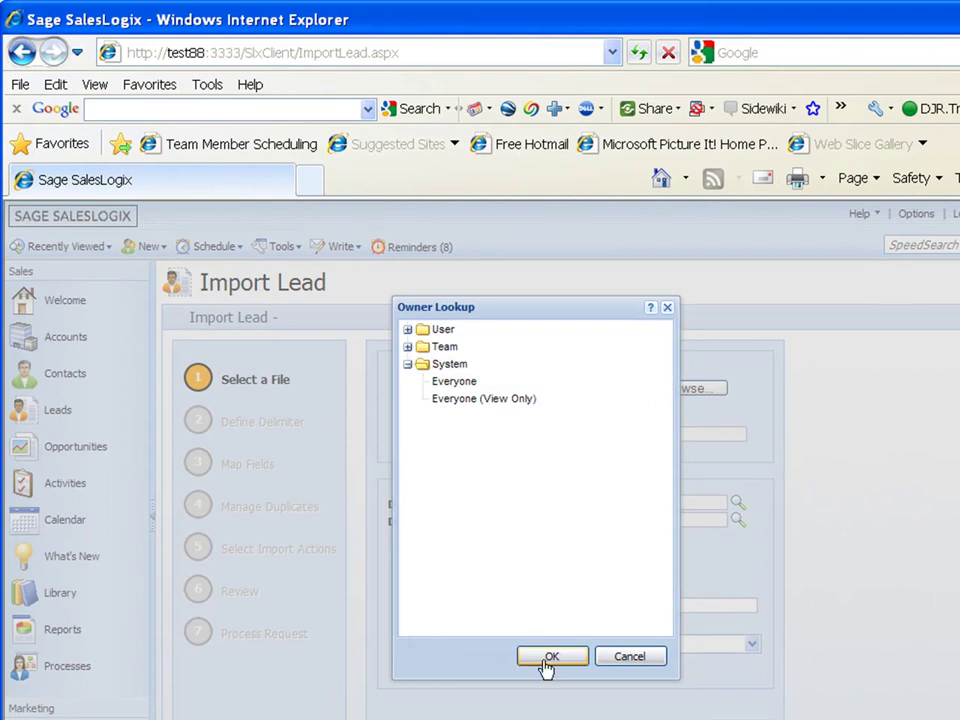
click(447, 384)
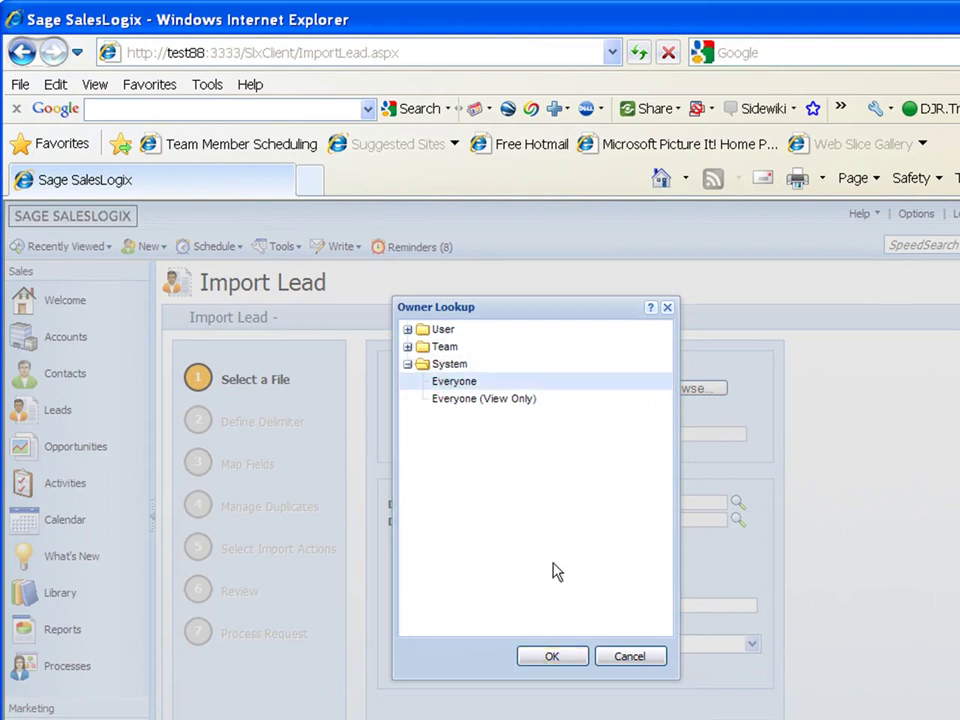
click(547, 662)
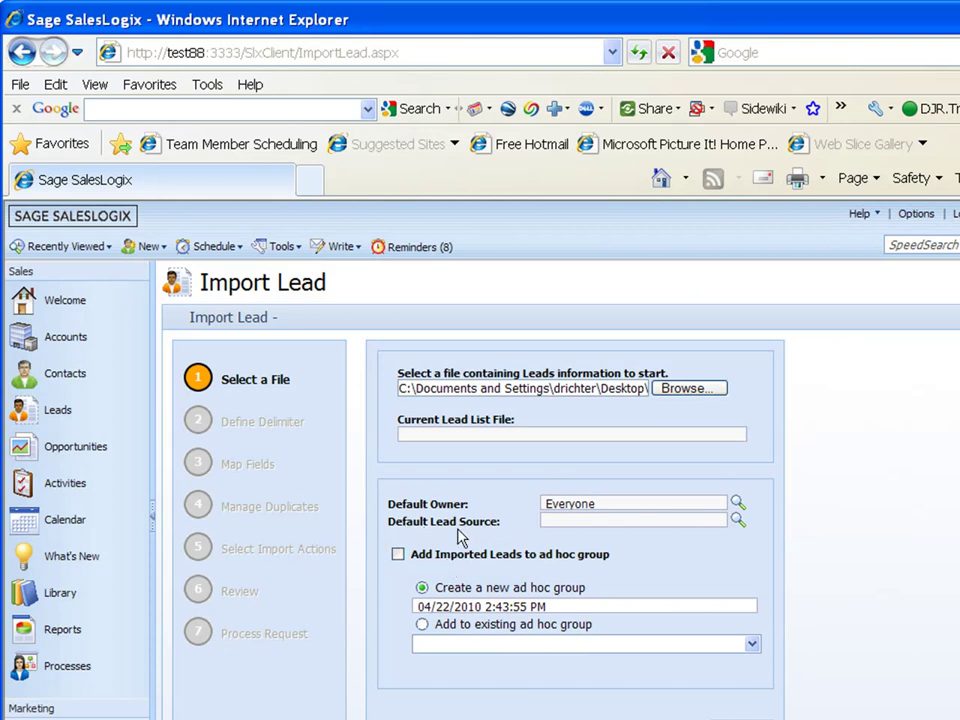
Step: Look up all lead sources and set the default lead source to Purchased List - General
click(738, 519)
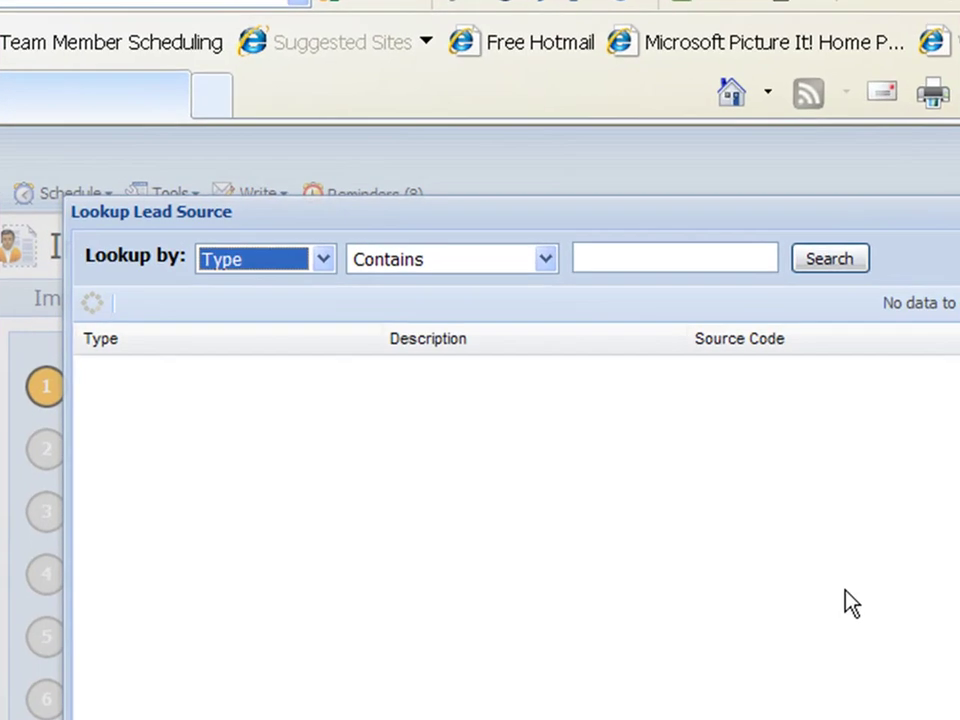
click(846, 266)
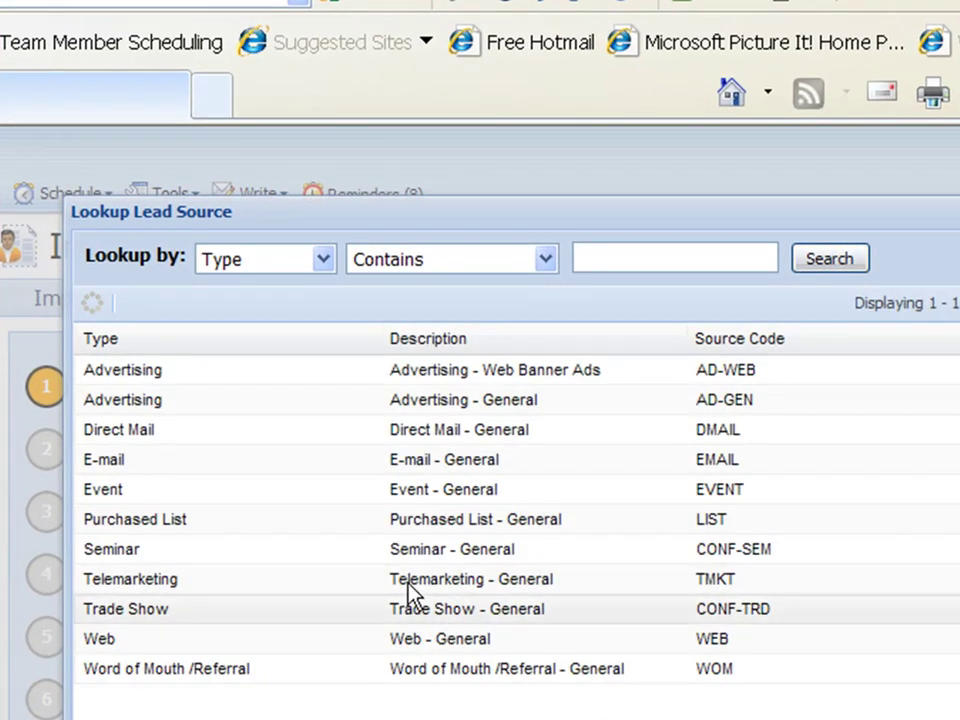
click(233, 521)
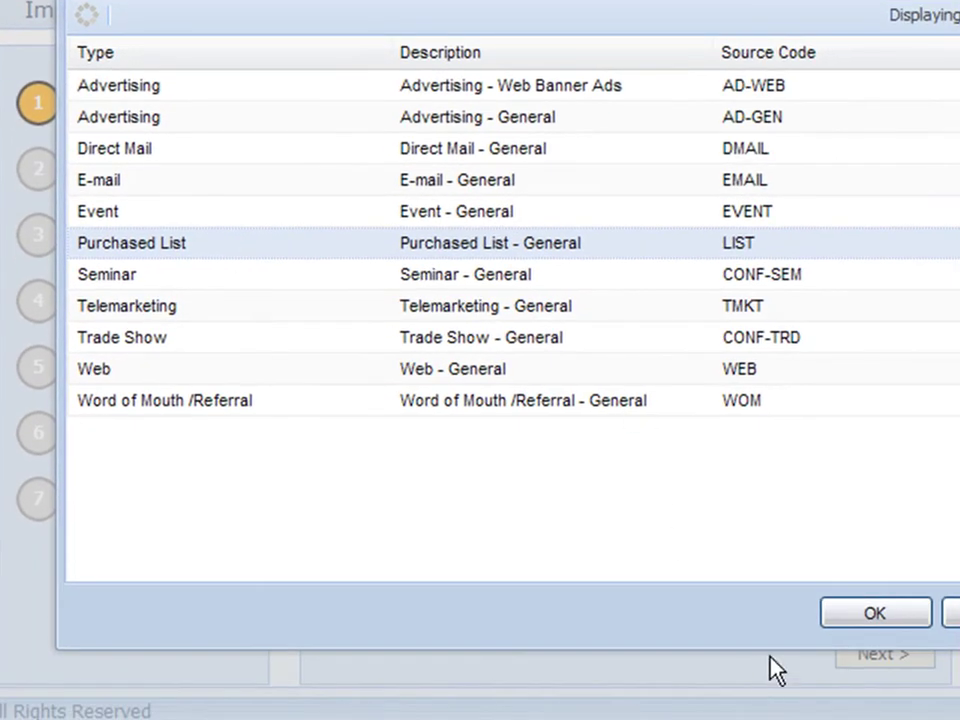
click(870, 620)
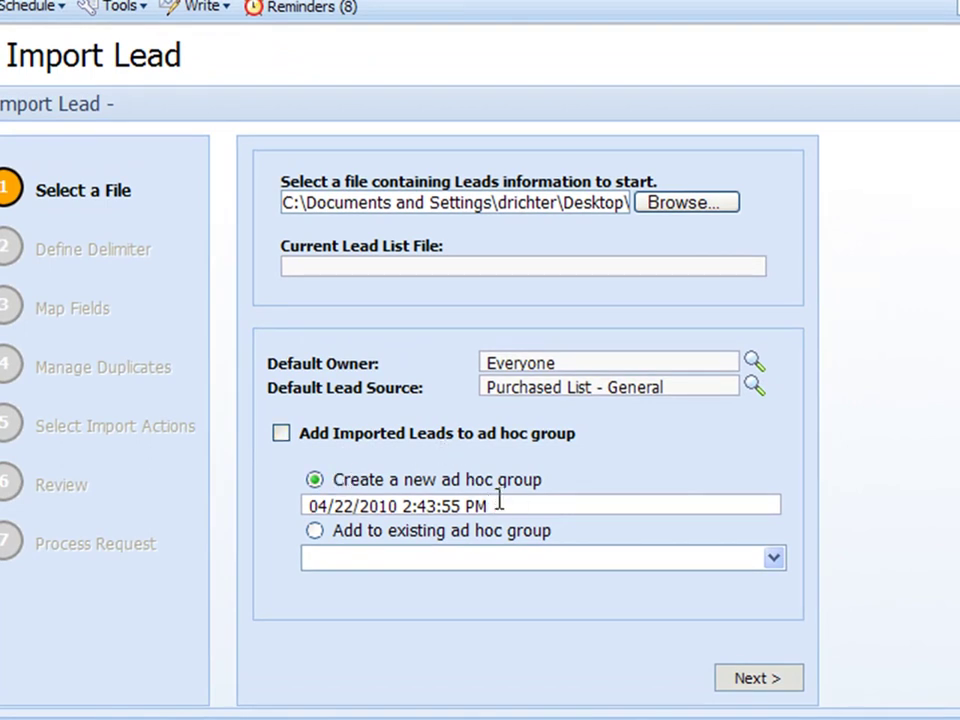
Step: Name the new ad hoc group "Leads Purchased in April 2010" and continue to the delimiter definition
mouse_move(498, 503)
mouse_down()
mouse_move(343, 470)
mouse_move(232, 490)
mouse_up()
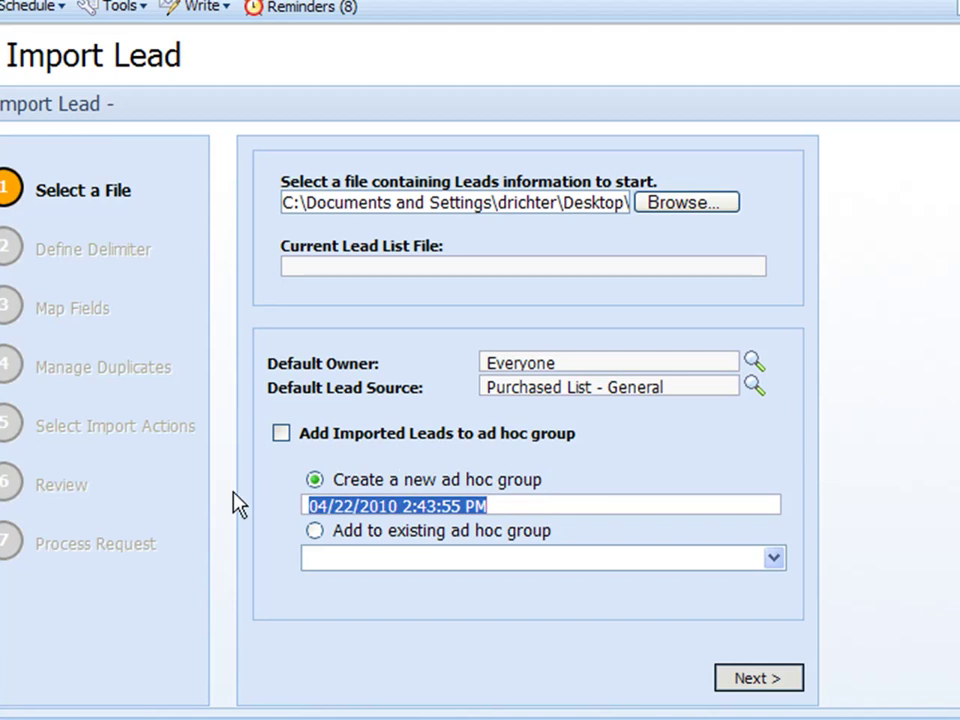
text(Leads Purchased in April 2010)
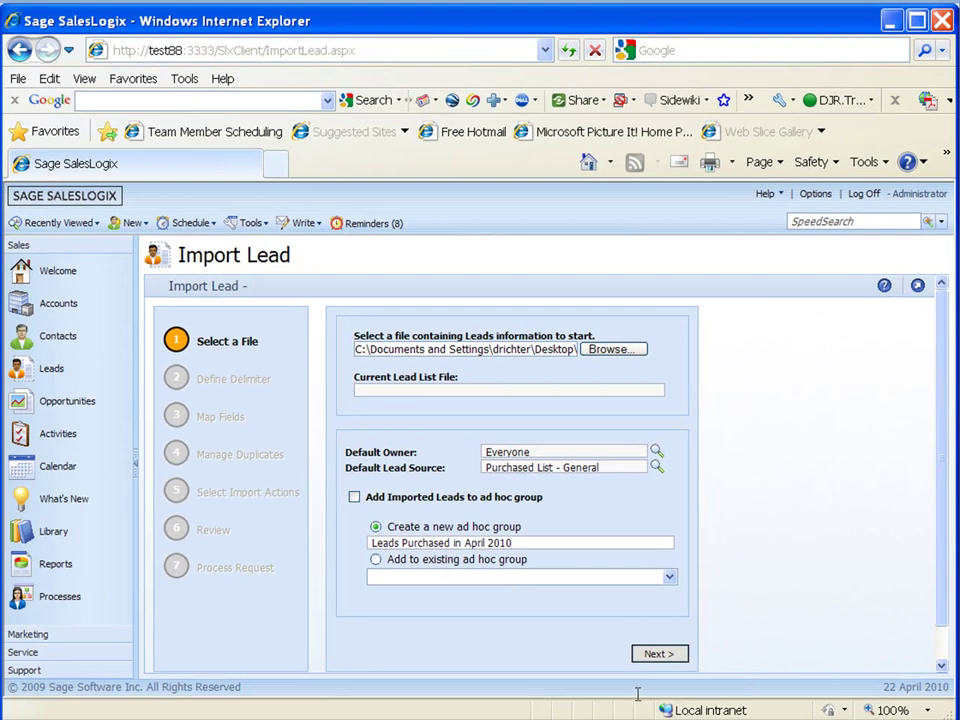
click(650, 655)
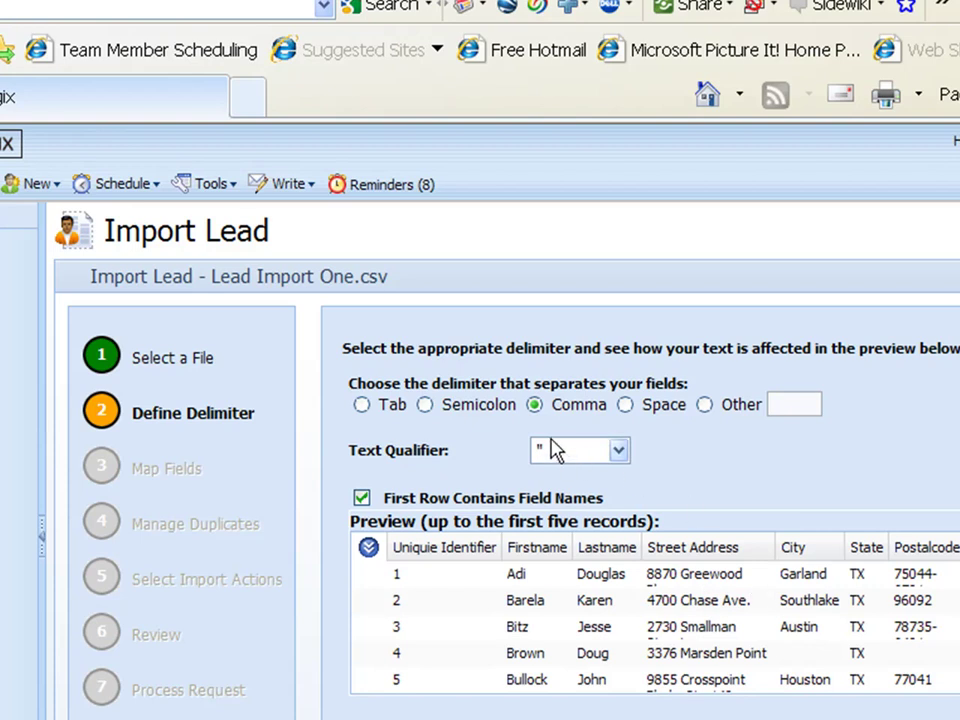
Step: Preview the file with semicolon and tab delimiters, set the delimiter back to Comma and continue to field mapping
click(424, 408)
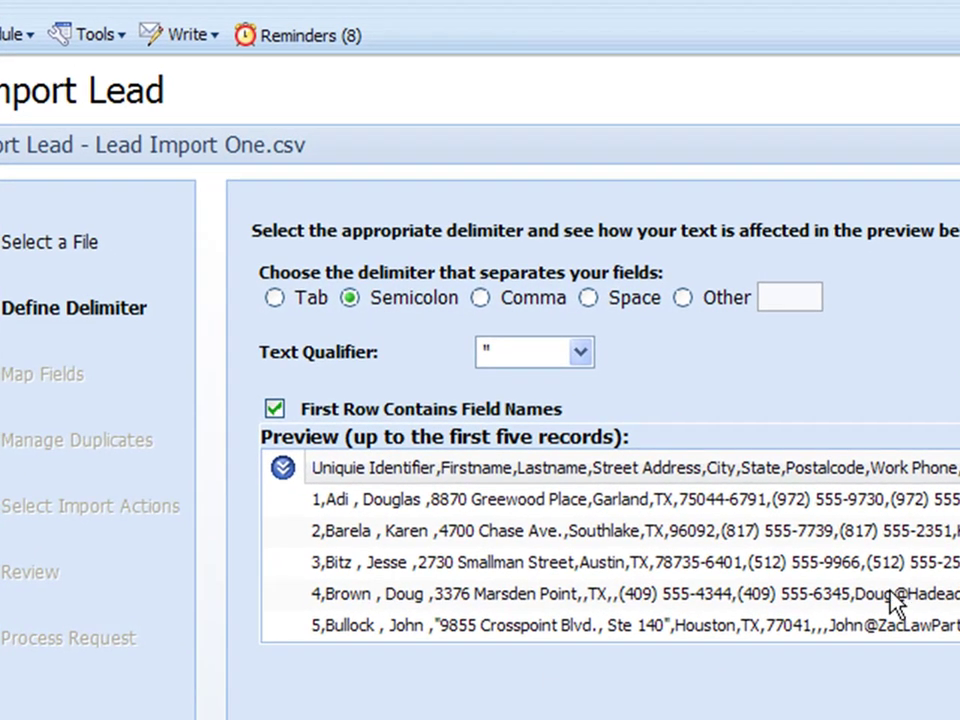
click(273, 305)
click(480, 298)
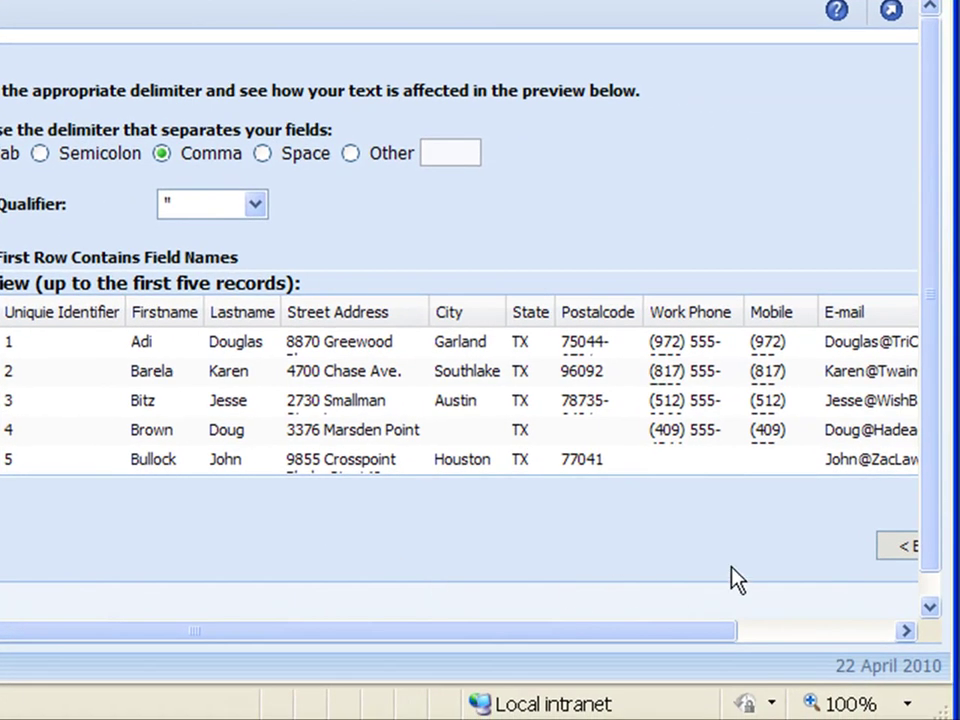
click(906, 631)
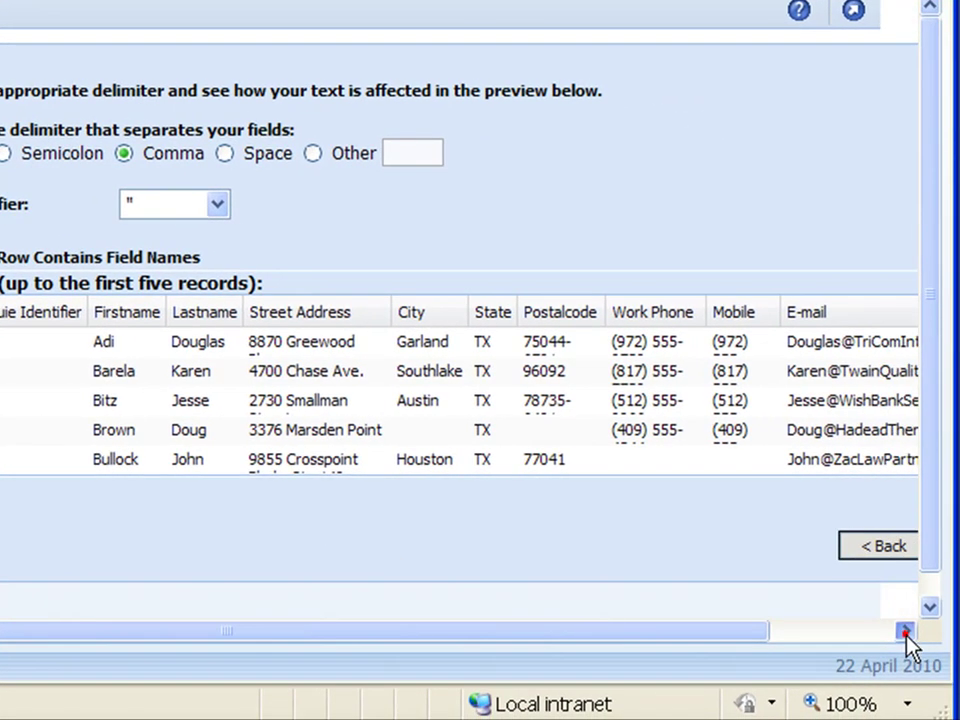
click(858, 553)
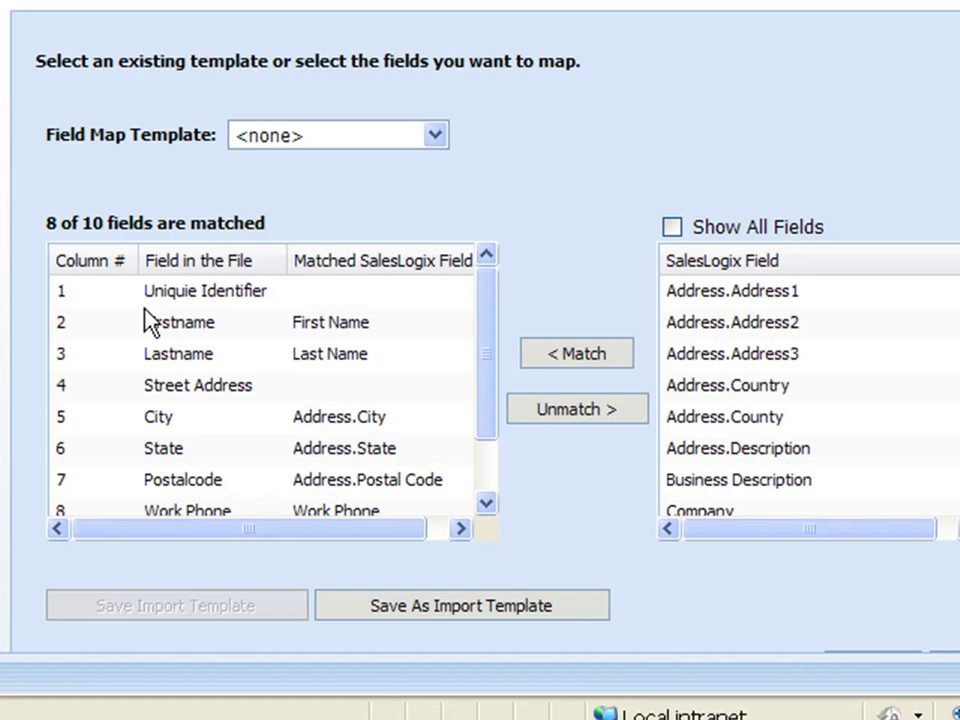
Step: Show all SalesLogix fields and match the file's Uniquie Identifier column to User Field1
click(188, 293)
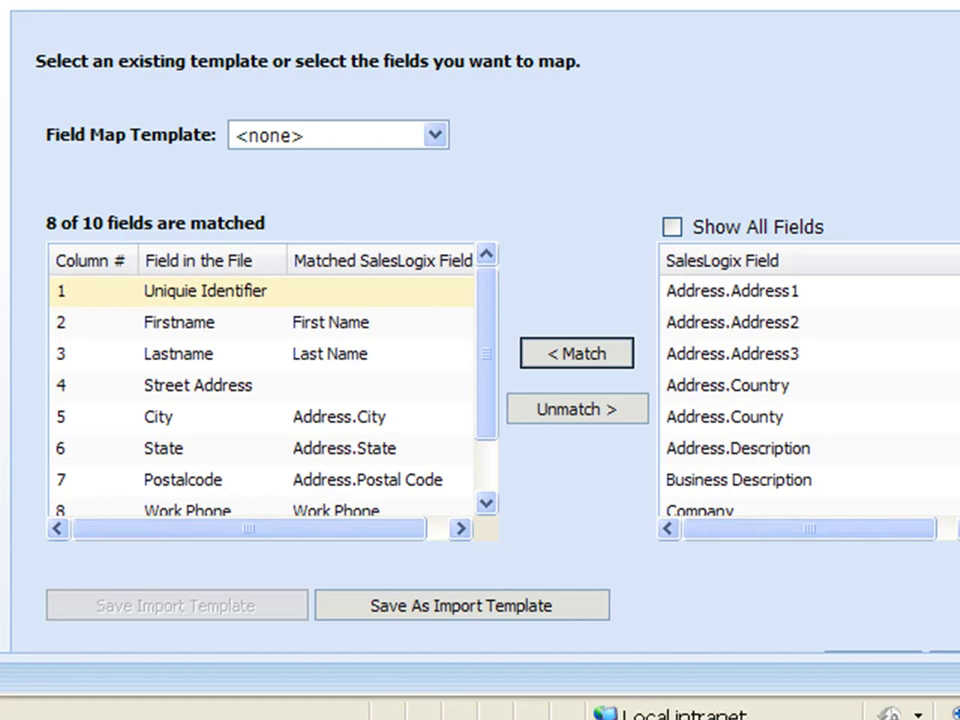
scroll(808, 390, down, 3)
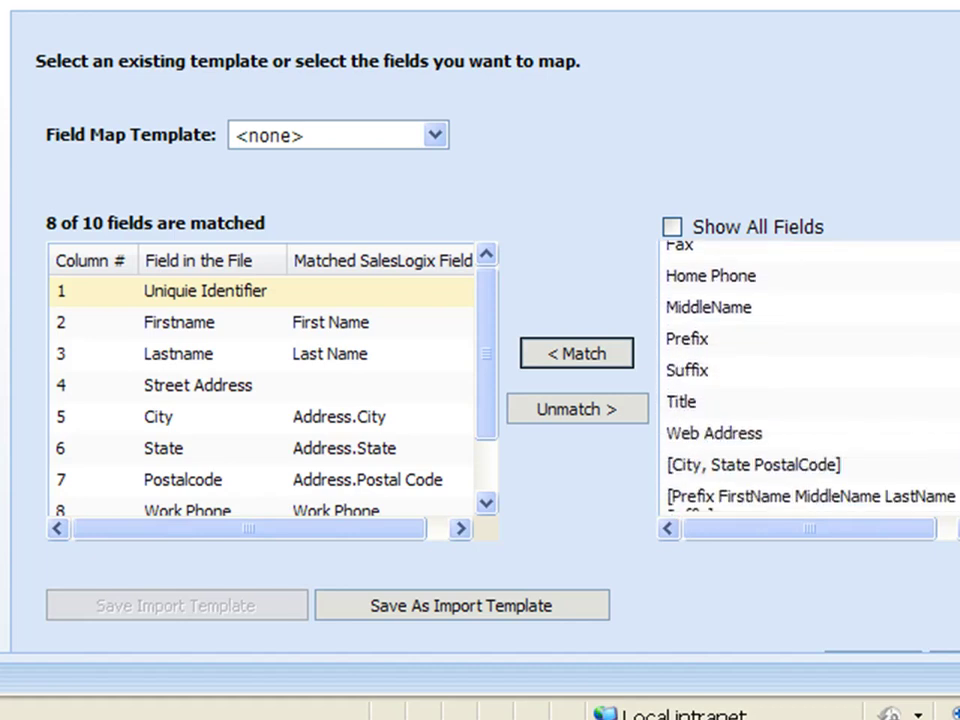
click(673, 230)
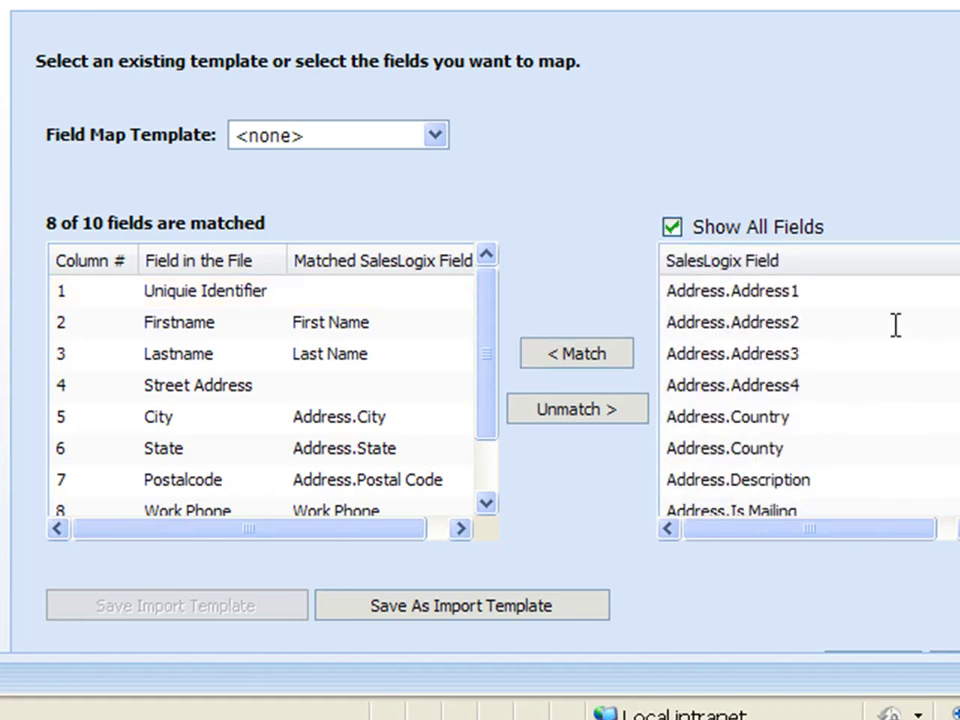
scroll(808, 390, down, 10)
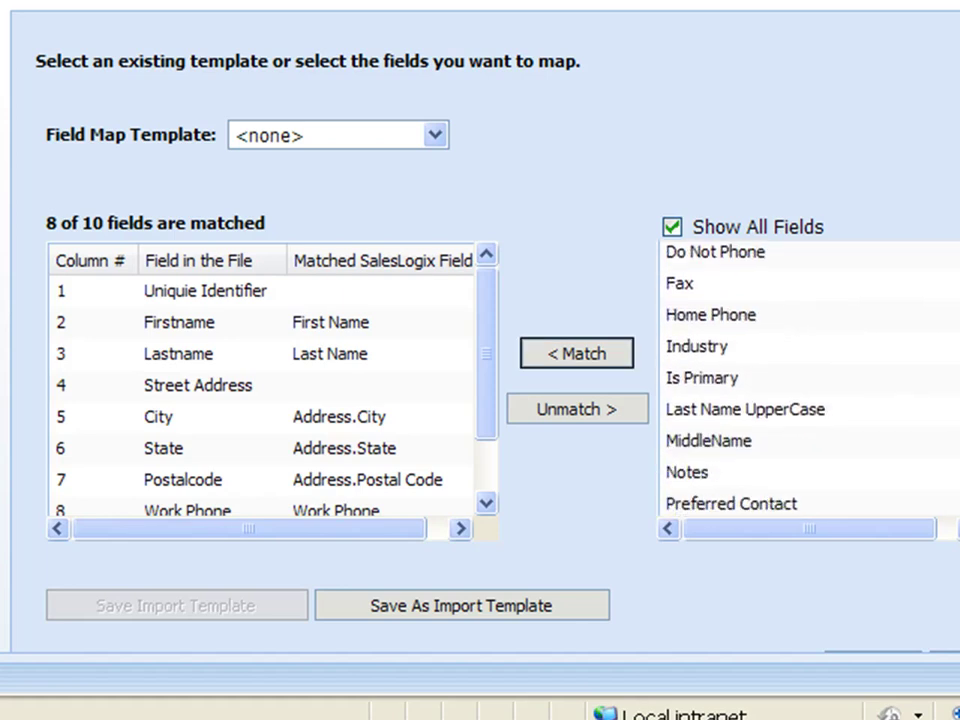
scroll(735, 390, down, 2)
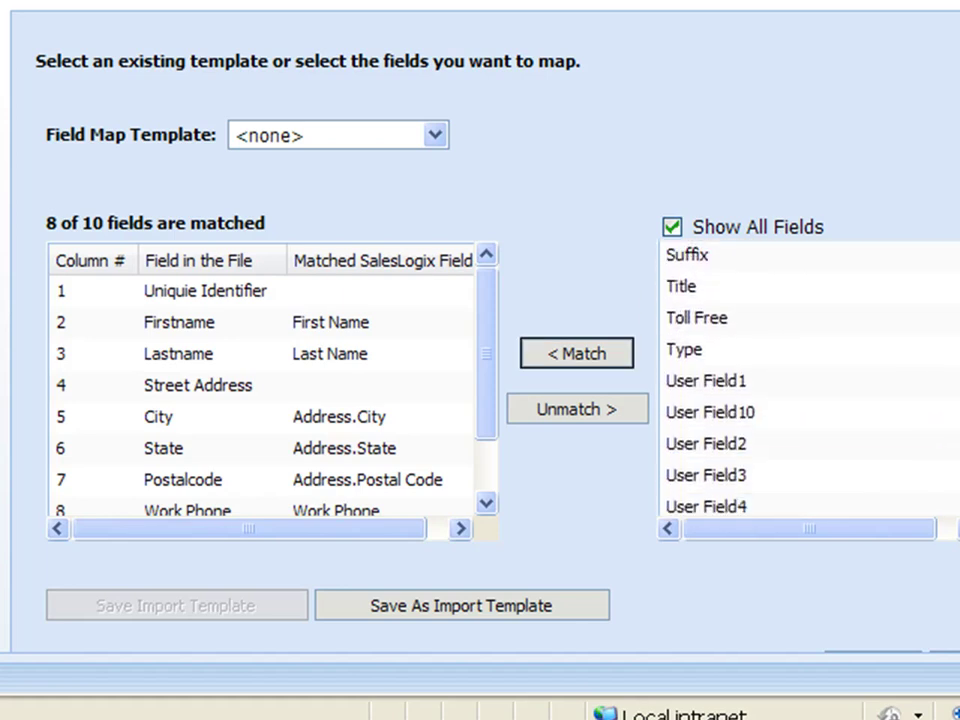
click(689, 385)
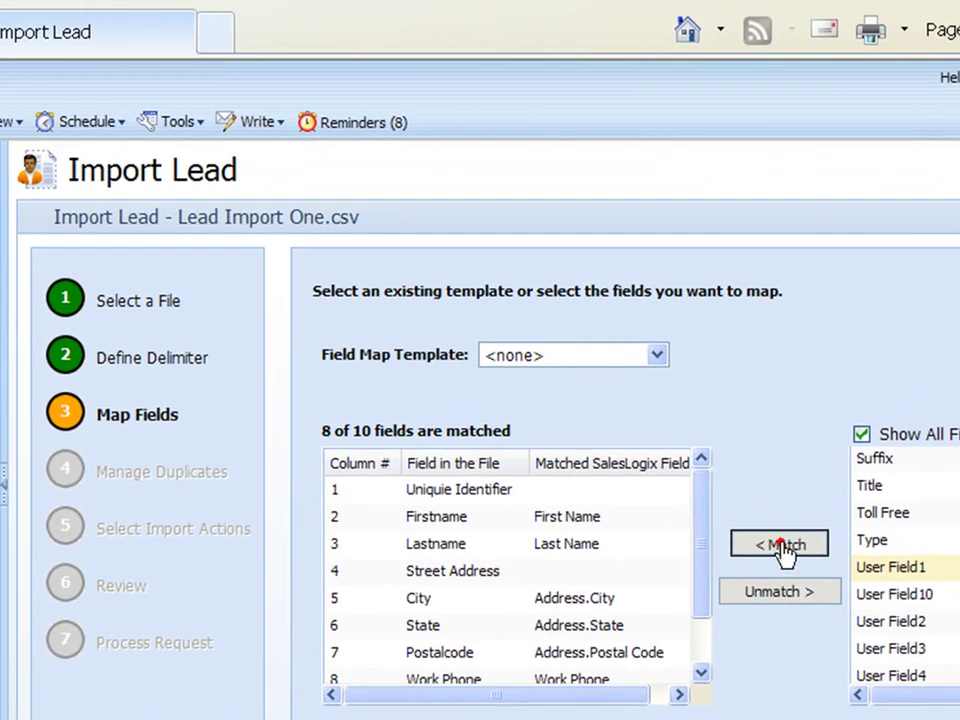
click(782, 546)
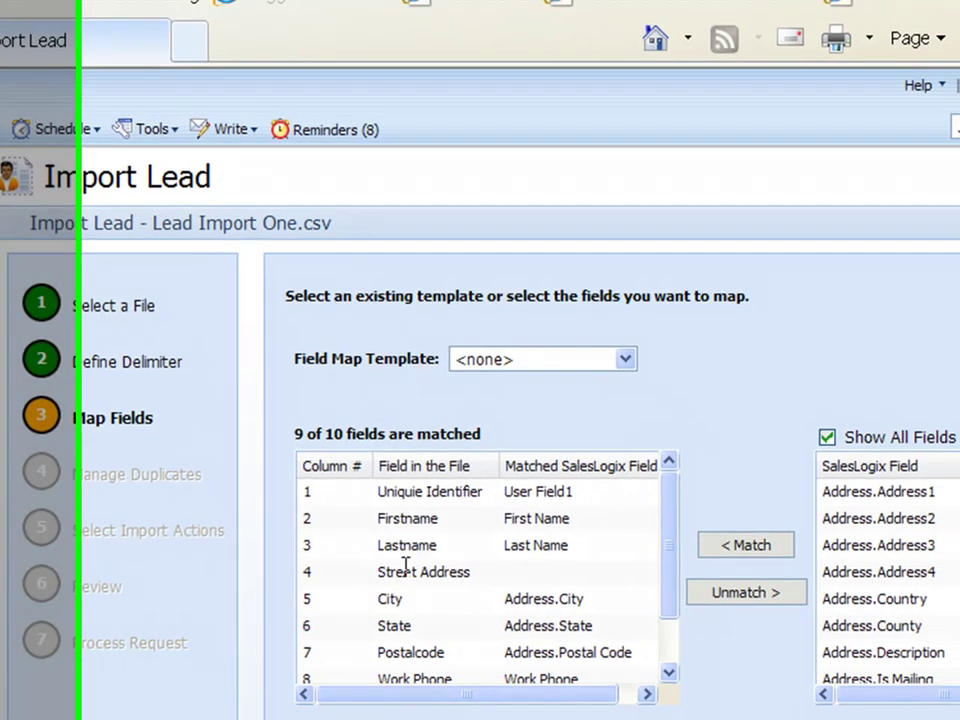
Step: Match the file's Street Address column to the Address.Address1 SalesLogix field
click(416, 566)
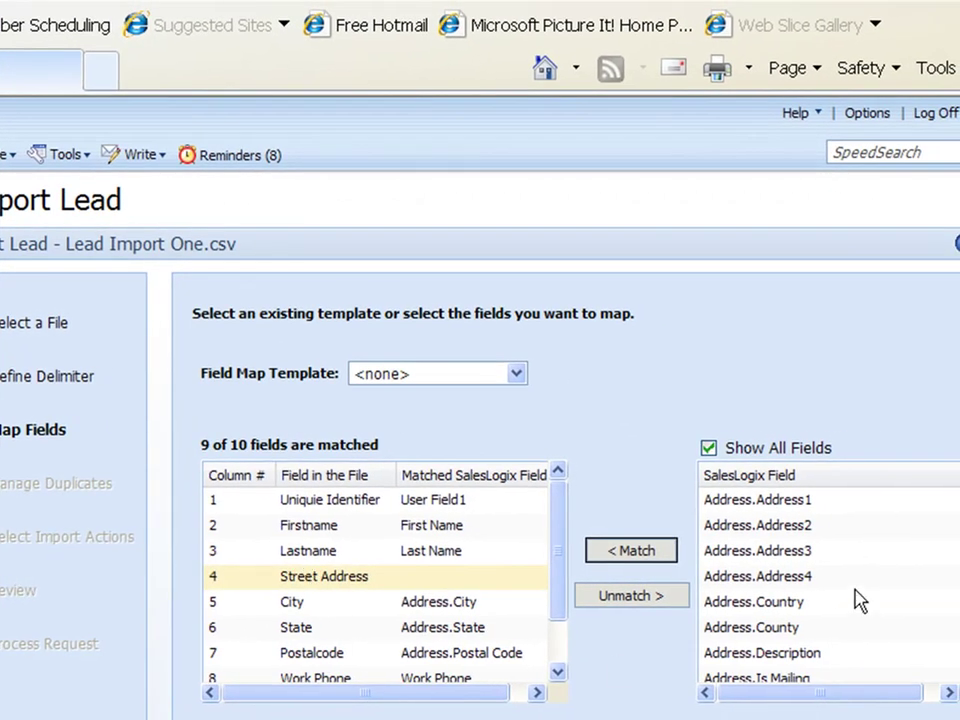
click(767, 500)
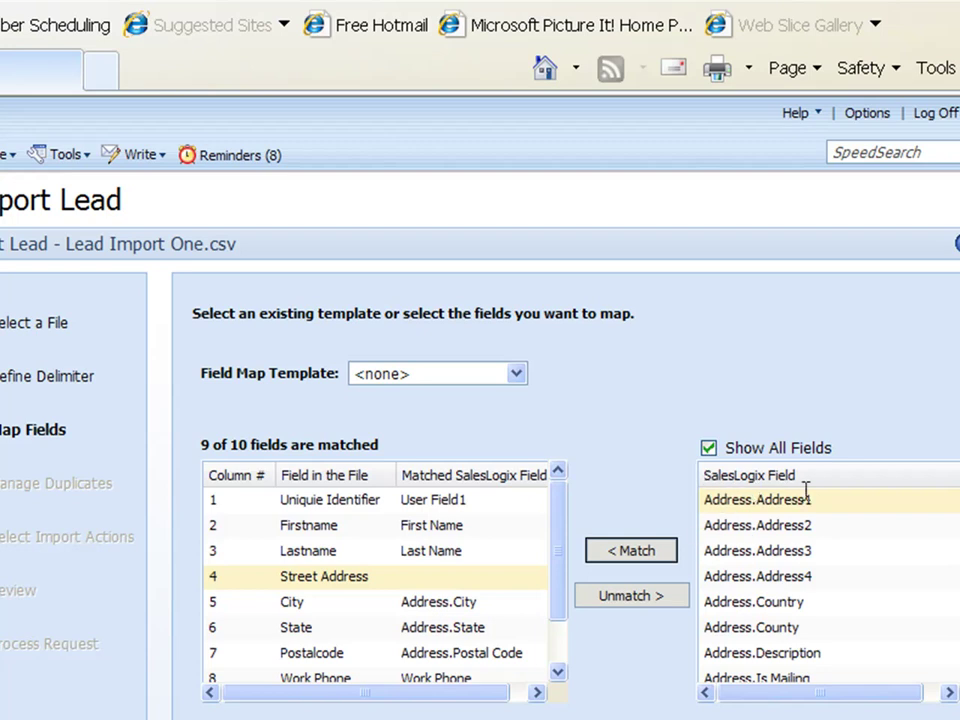
click(624, 551)
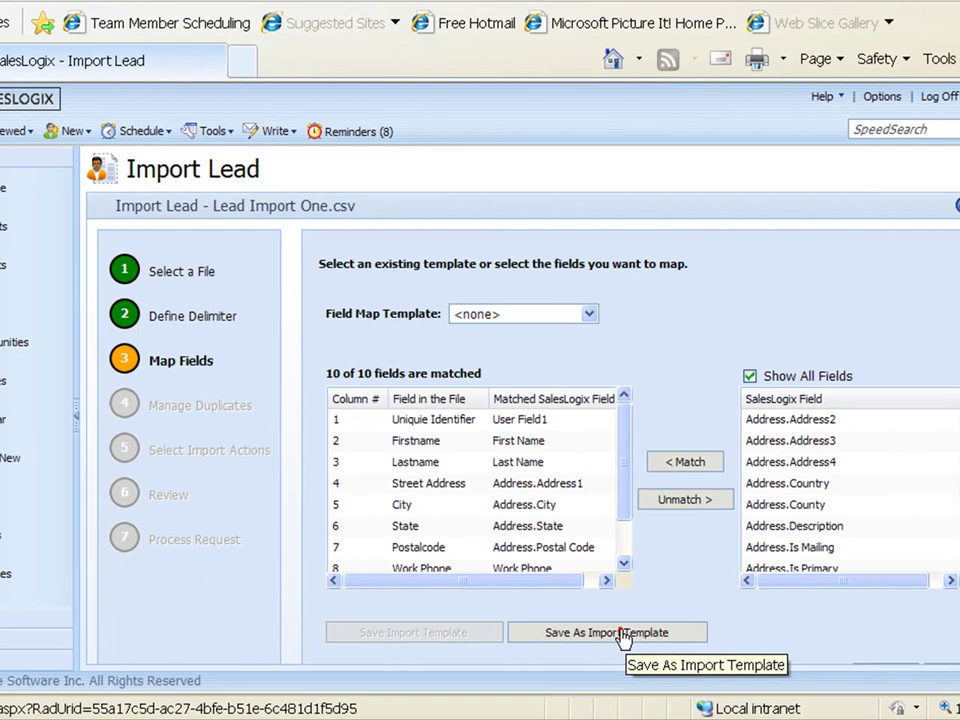
Step: Save the field mapping as an import template named "Monthly List Import" and continue to managing duplicates
click(623, 636)
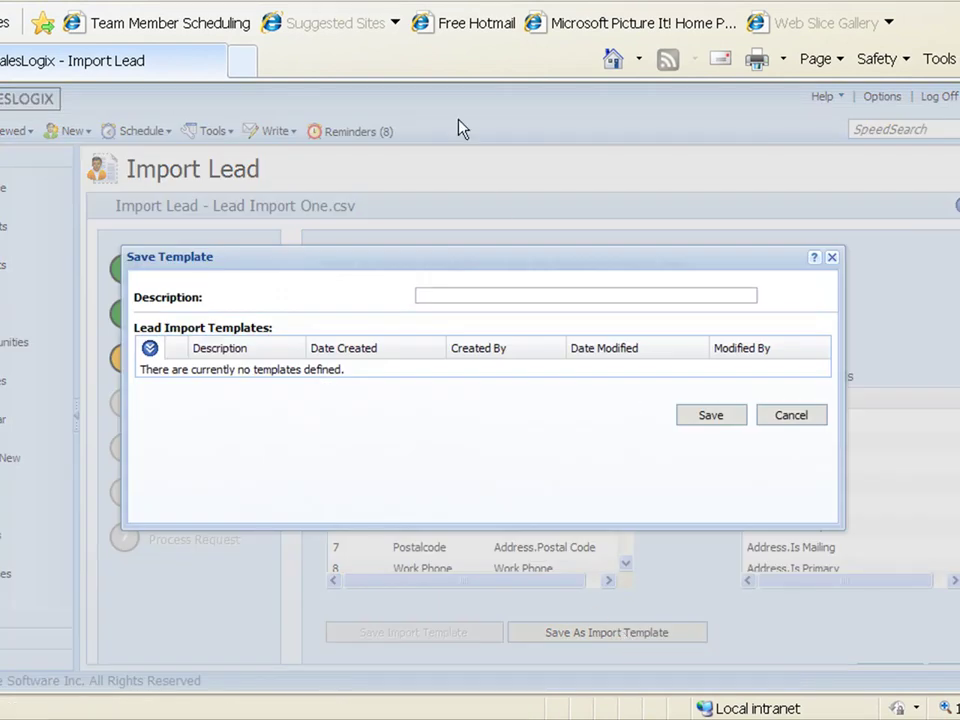
click(452, 298)
text(Monthly List Import)
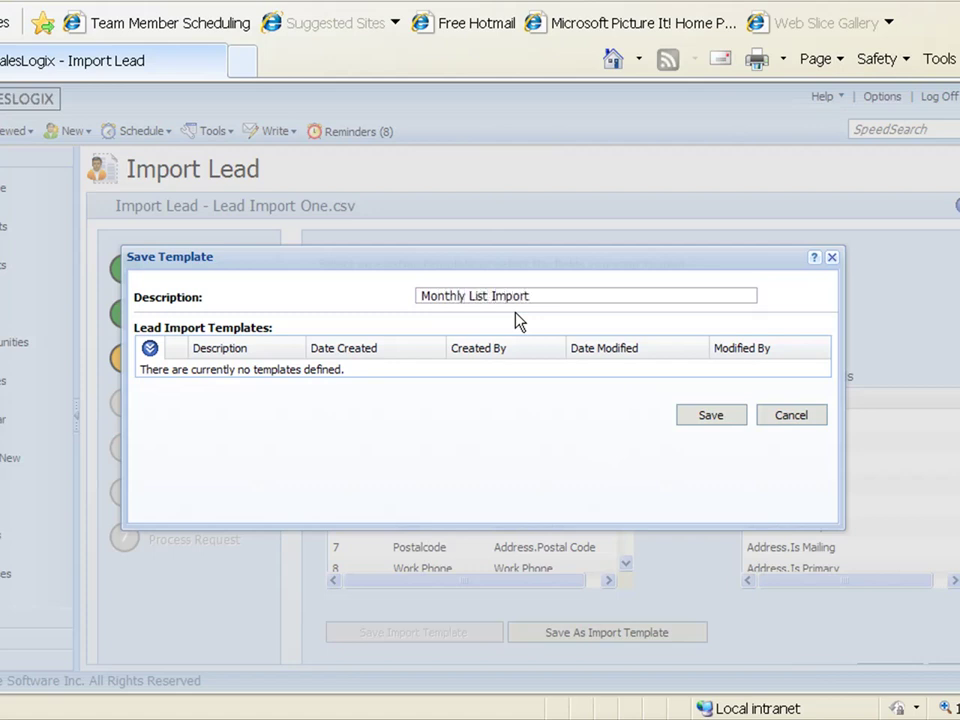
click(712, 418)
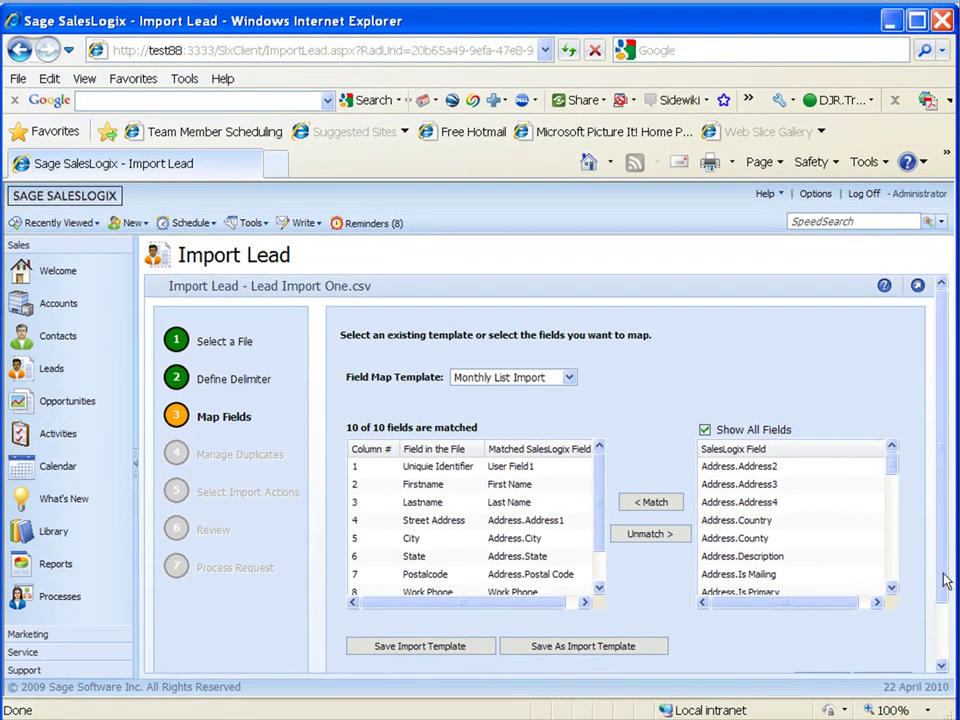
scroll(940, 576, down, 2)
click(876, 633)
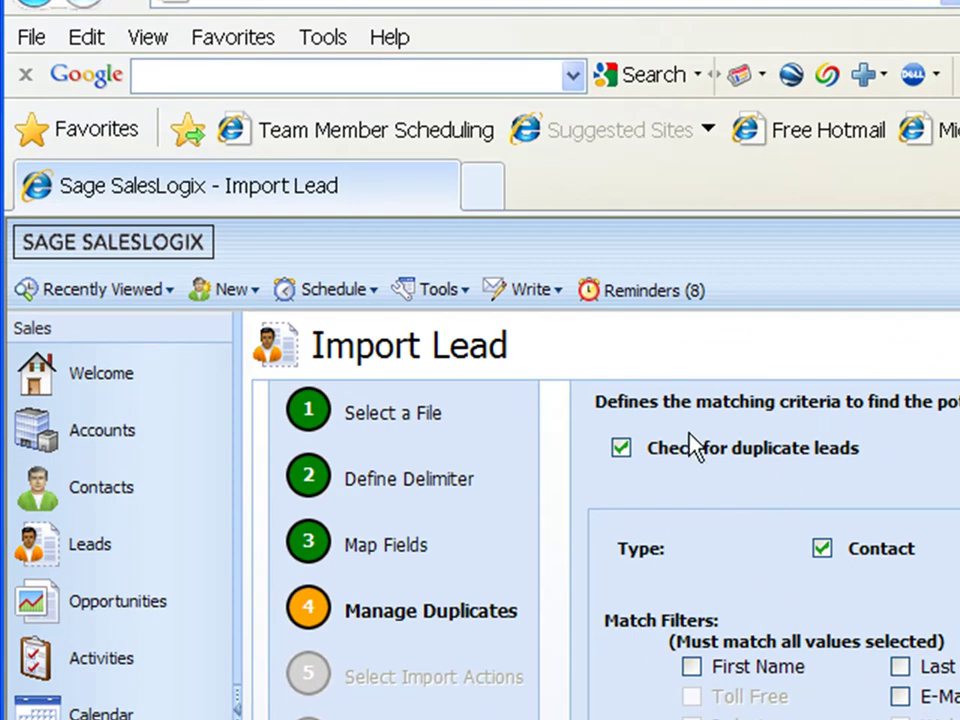
Step: Check for duplicate leads by First Name, Last Name and City, and set merge conflicts to Imported record wins
click(621, 448)
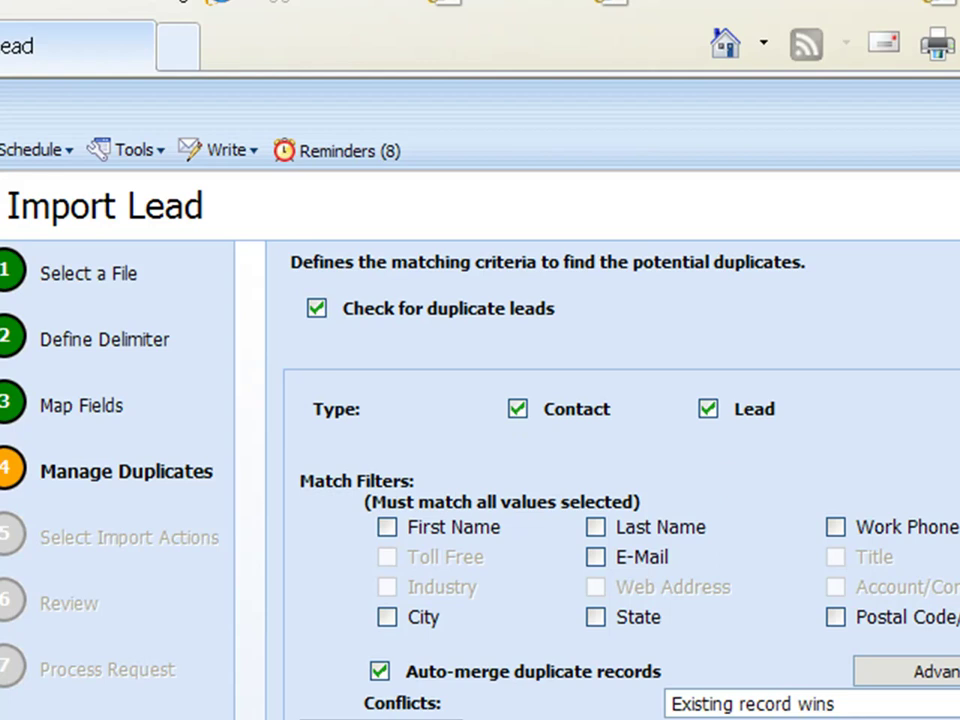
click(387, 525)
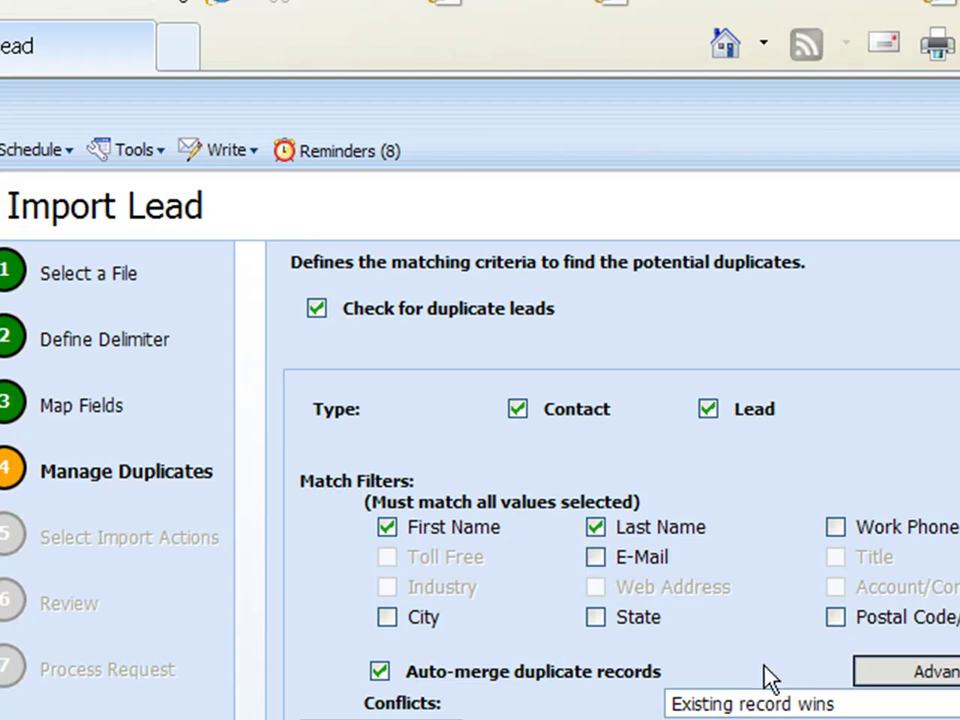
click(388, 619)
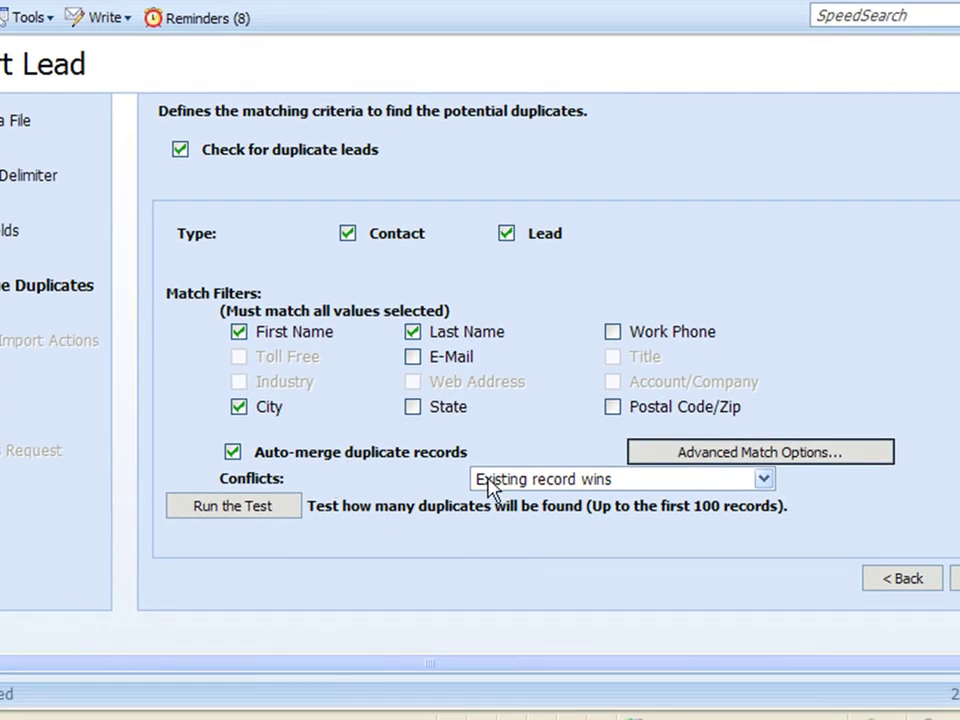
click(765, 481)
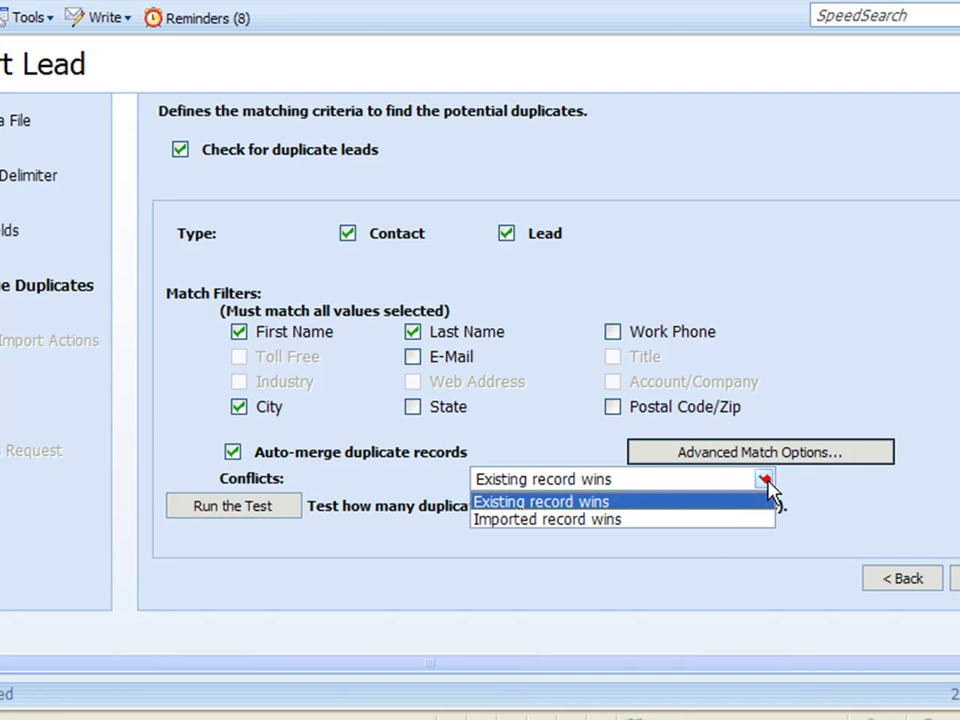
click(570, 519)
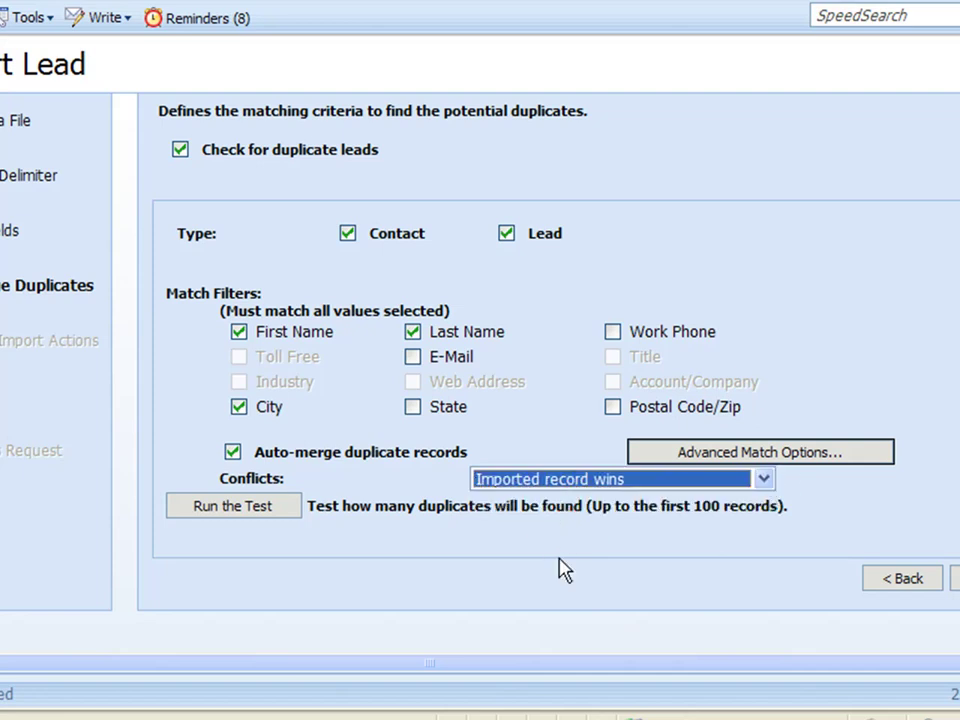
Step: Review and accept the advanced match options, run the duplicates test and continue to the import actions
click(780, 455)
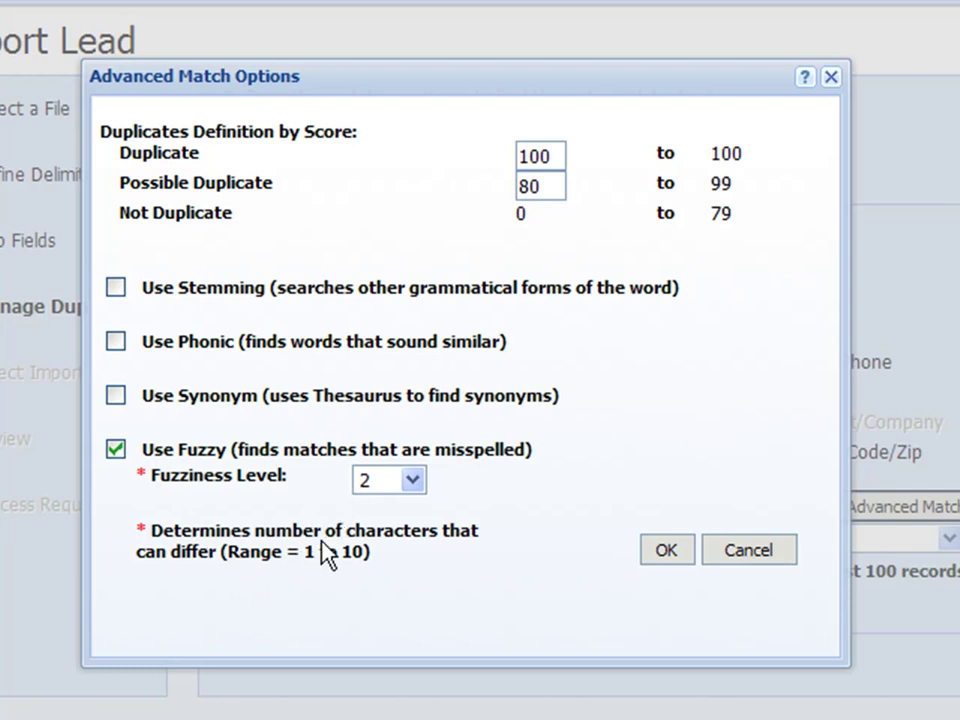
click(672, 551)
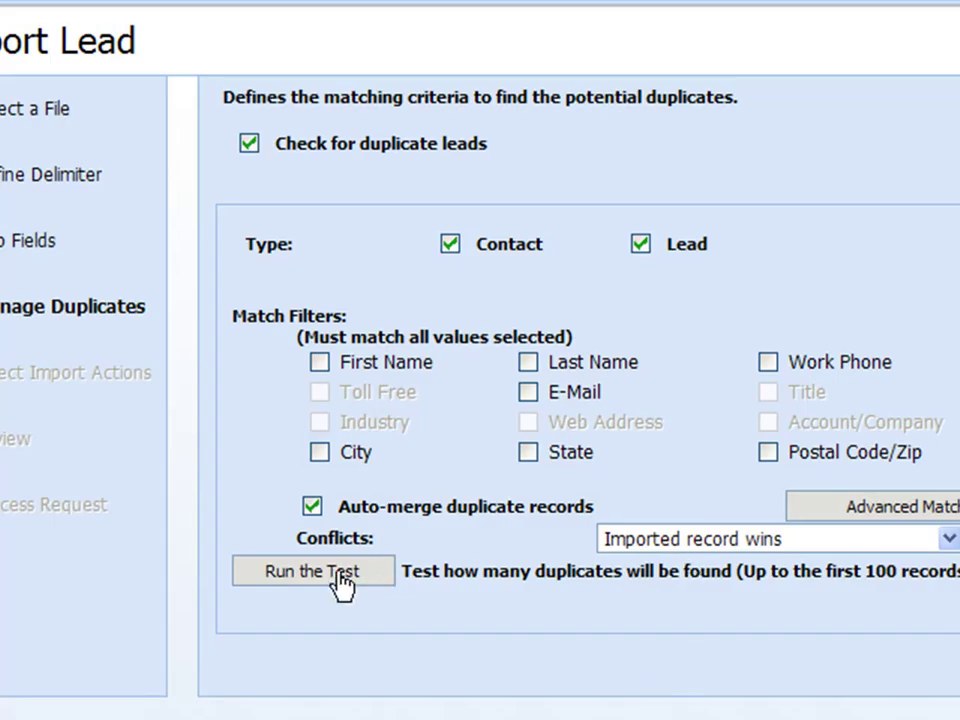
click(340, 583)
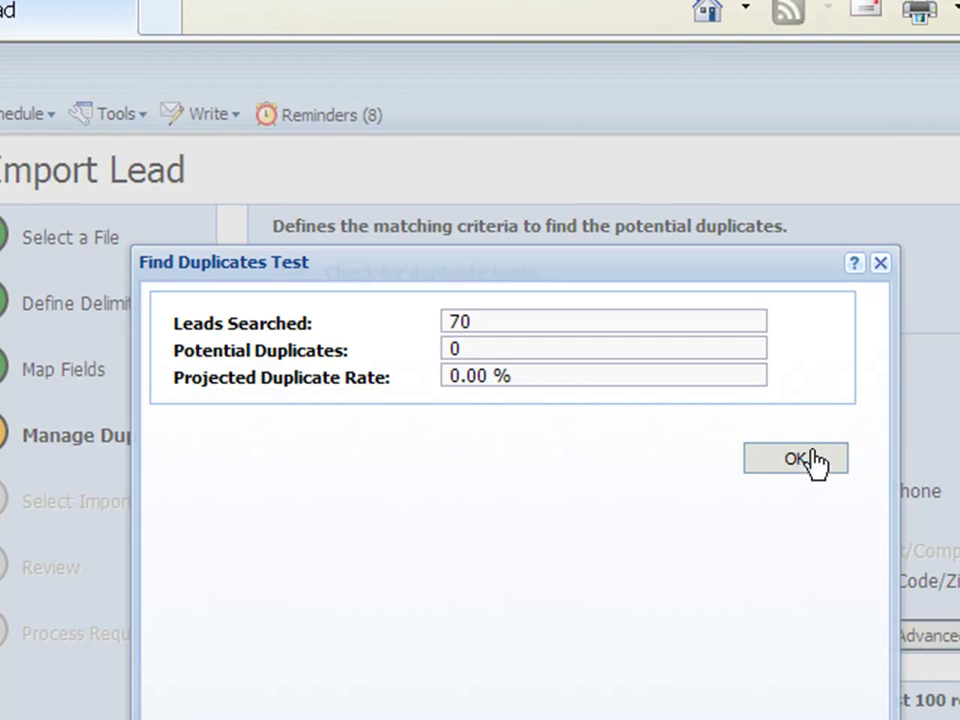
click(815, 460)
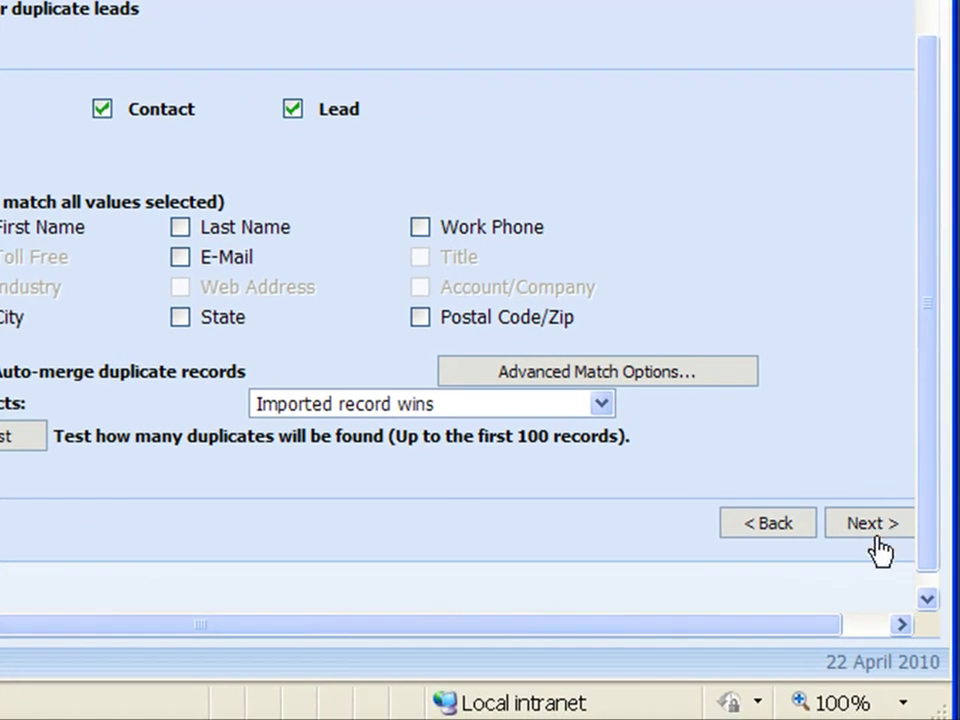
click(876, 535)
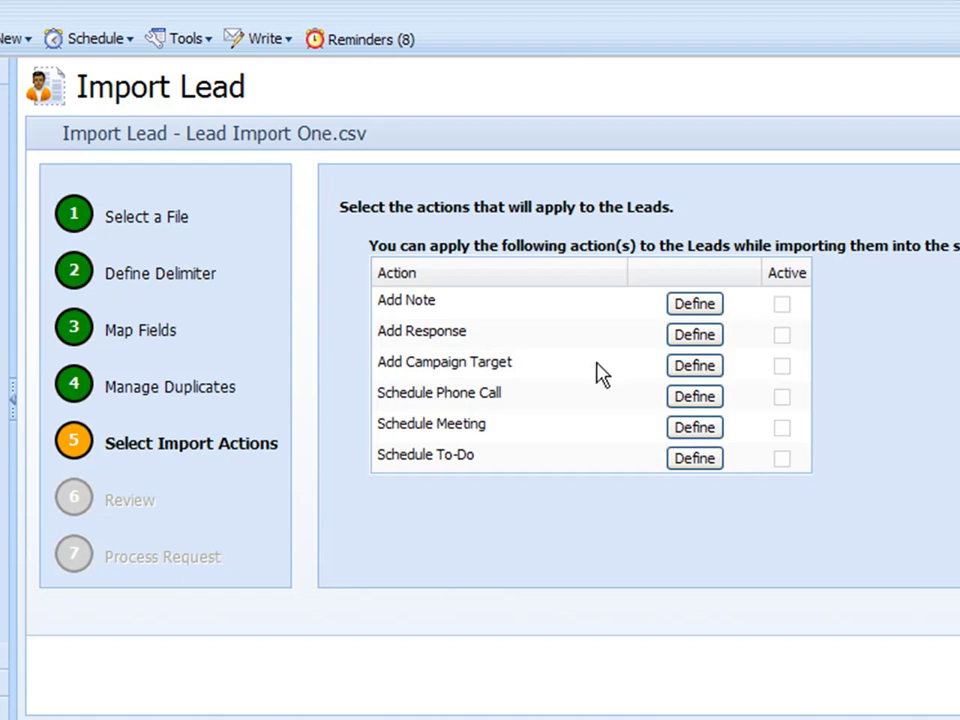
Step: Define a Schedule Phone Call action regarding Discuss Opportunities with Medium priority and the Follow-up category
click(688, 404)
click(478, 353)
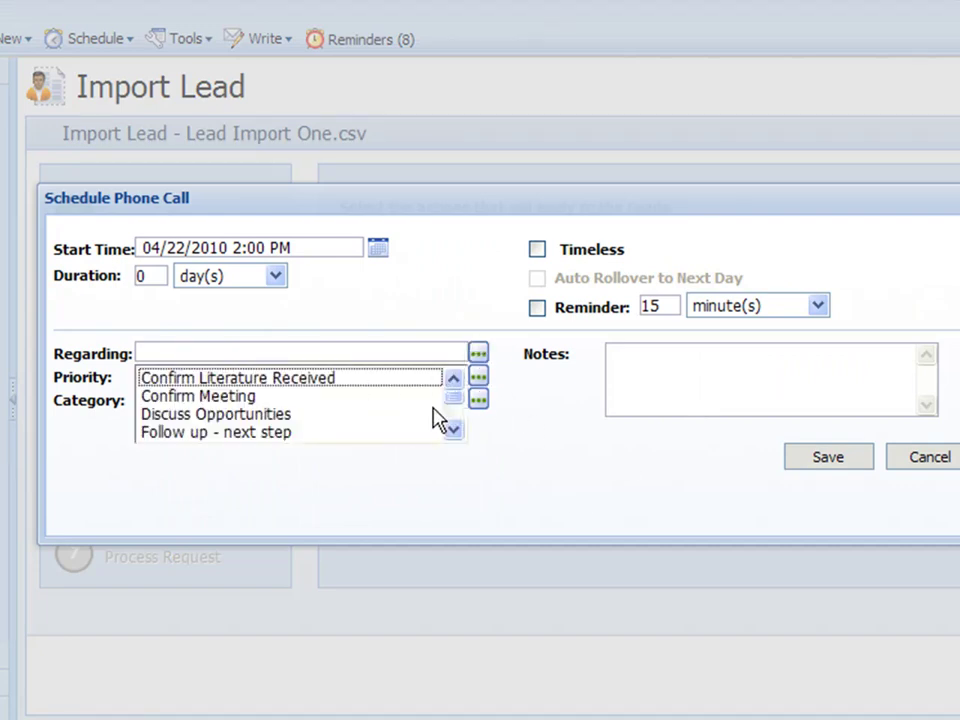
click(260, 414)
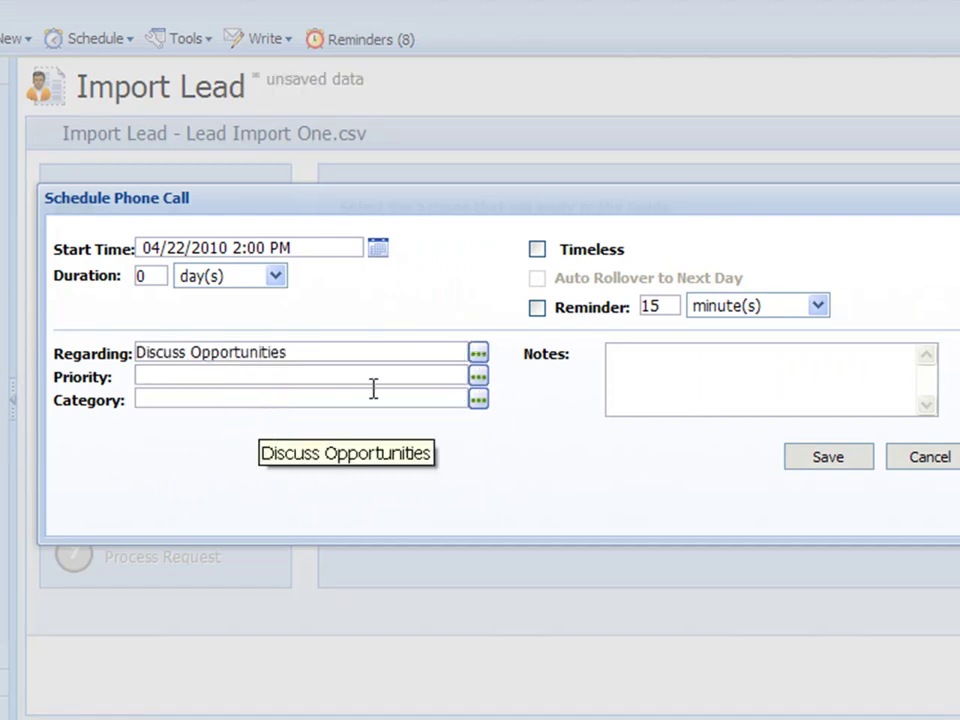
click(478, 378)
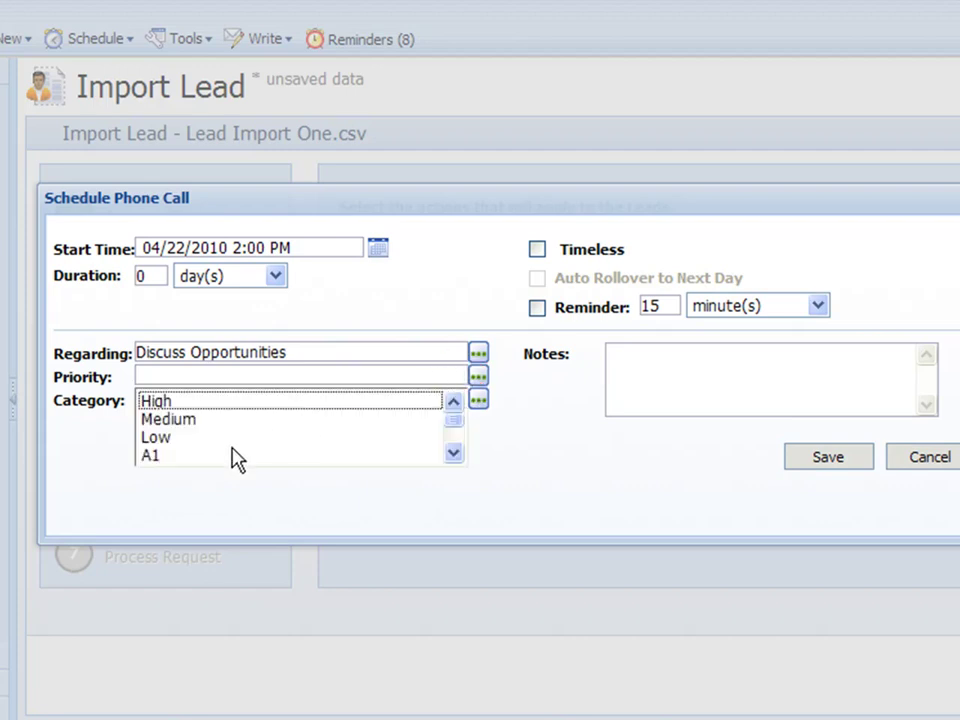
click(165, 419)
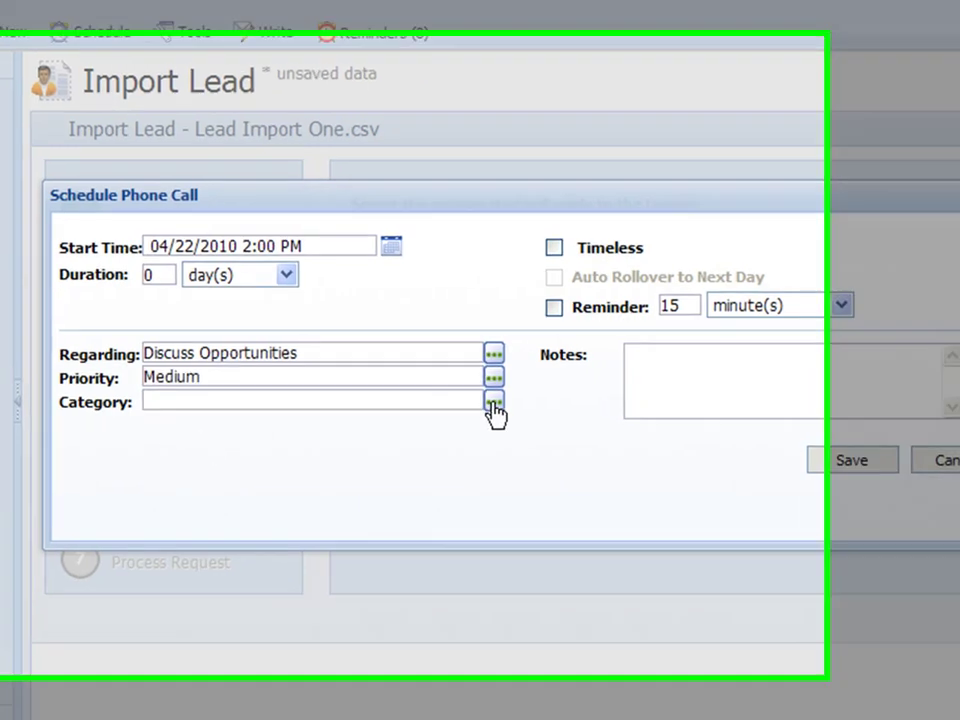
click(479, 400)
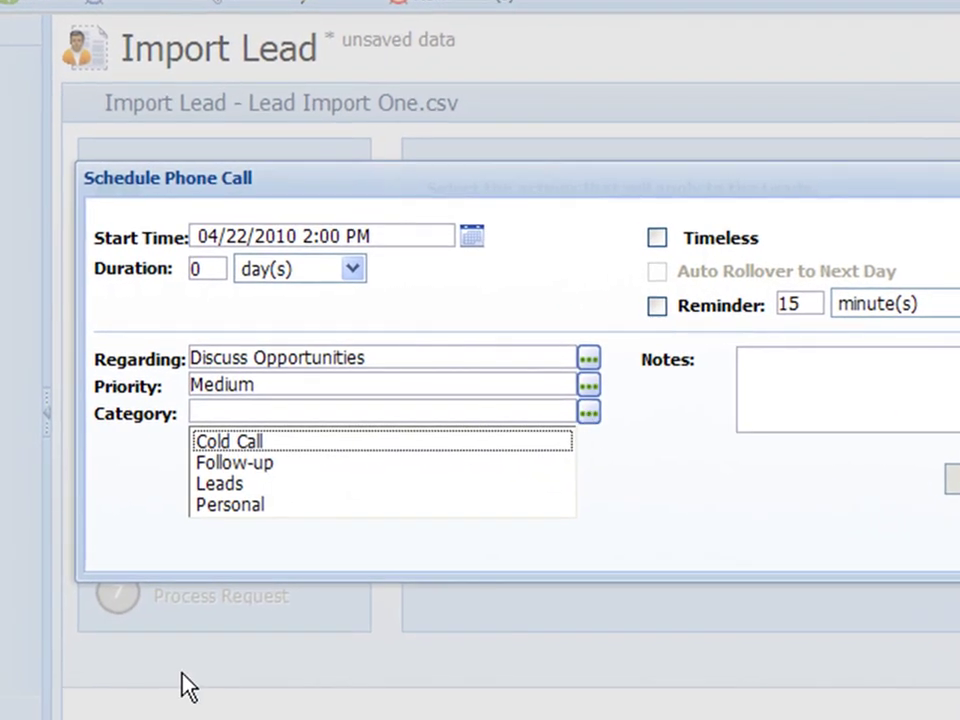
click(216, 465)
Step: Add the note "Please followup on these new leads in he database..4-22-10" to the phone call and save the action
click(789, 377)
text(Please fo)
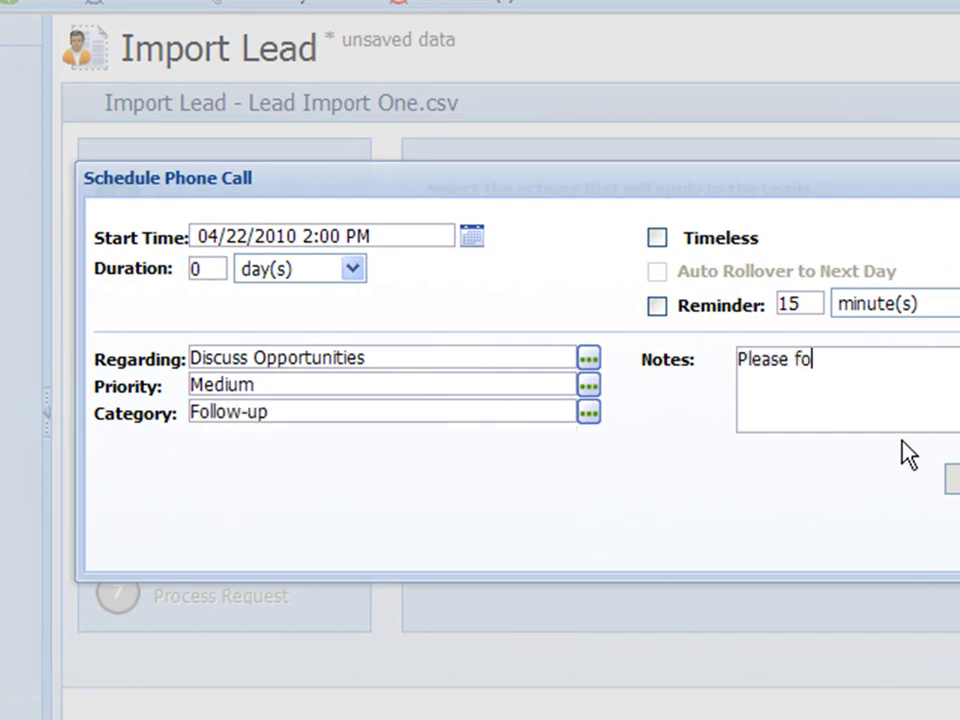
text(llowup on thi)
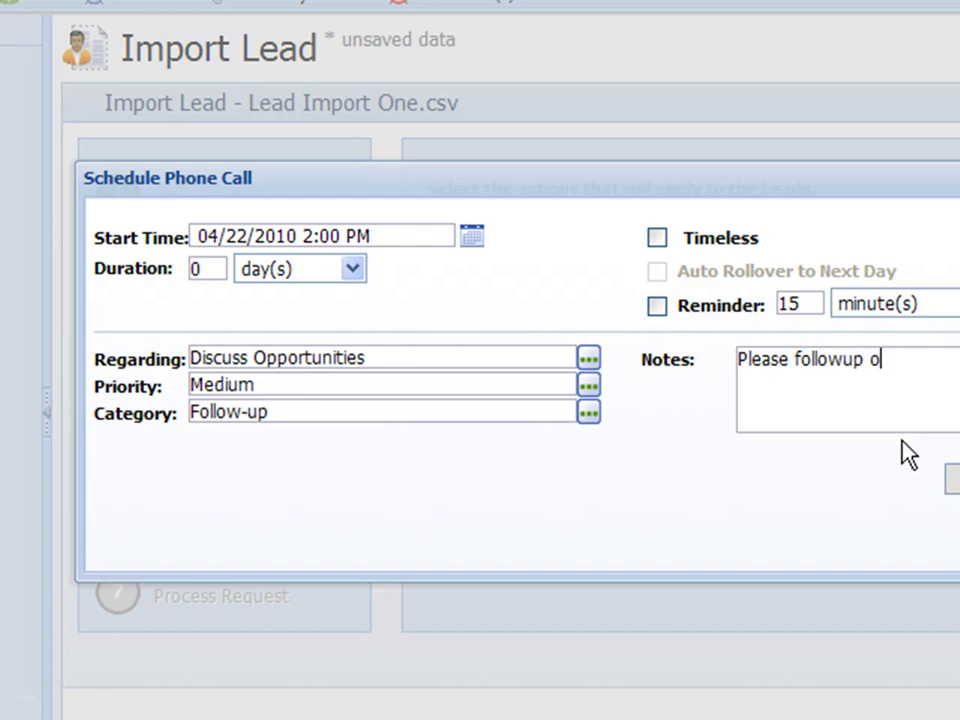
text(se )
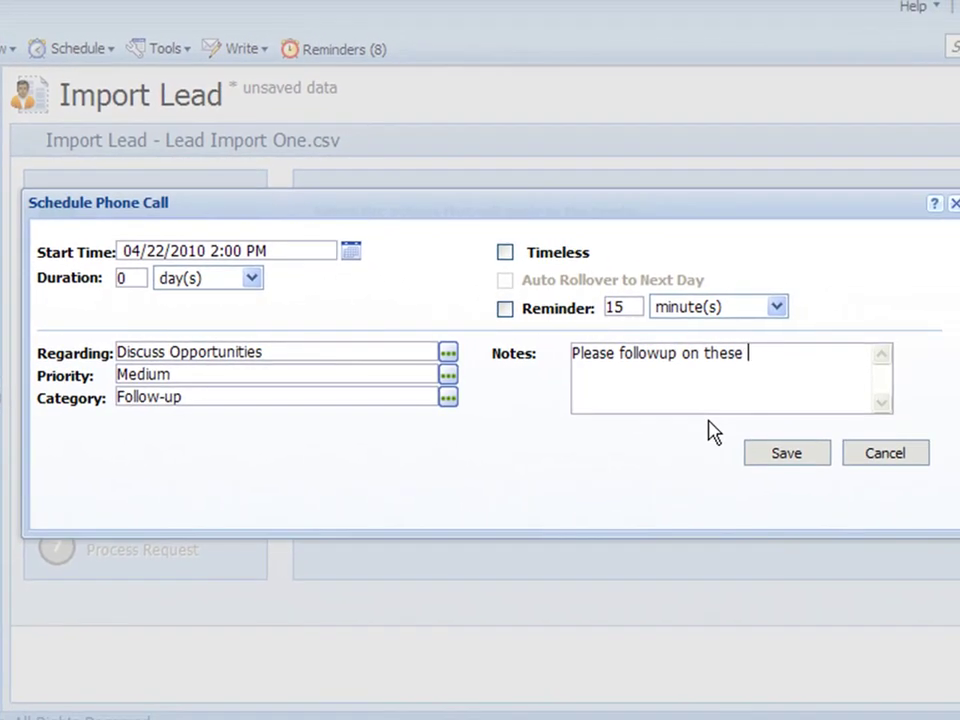
text(new leads in )
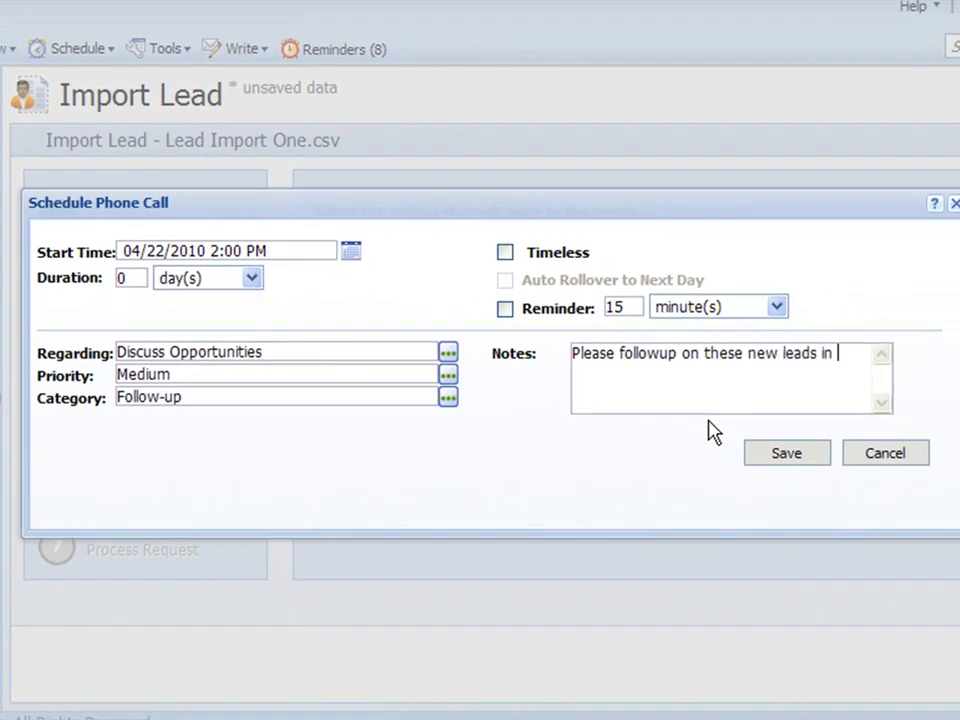
text(he database)
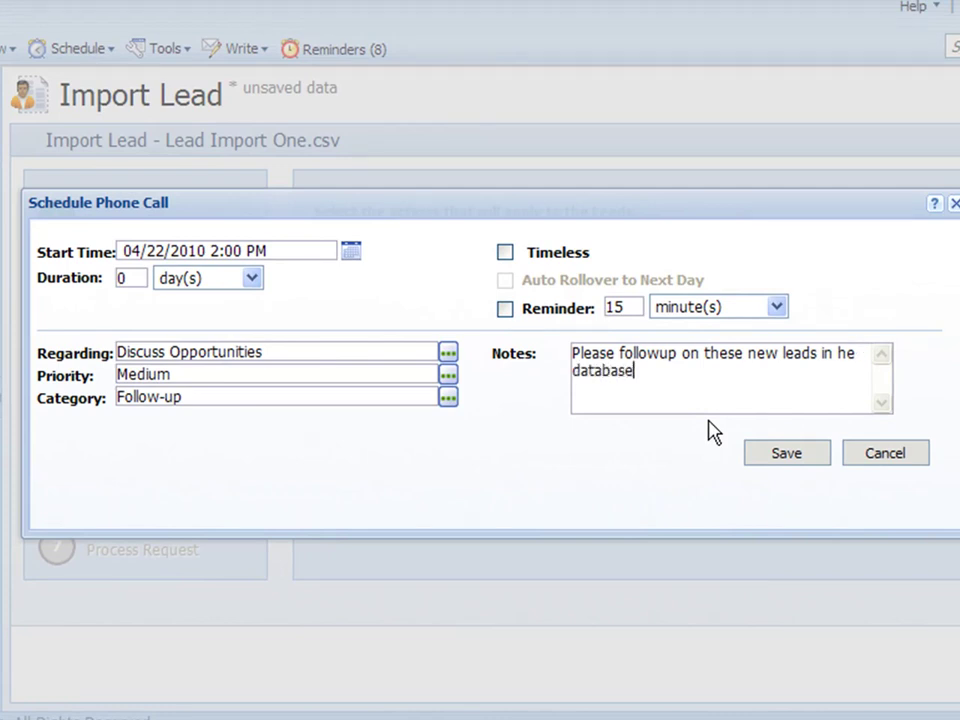
text(..4-22-10)
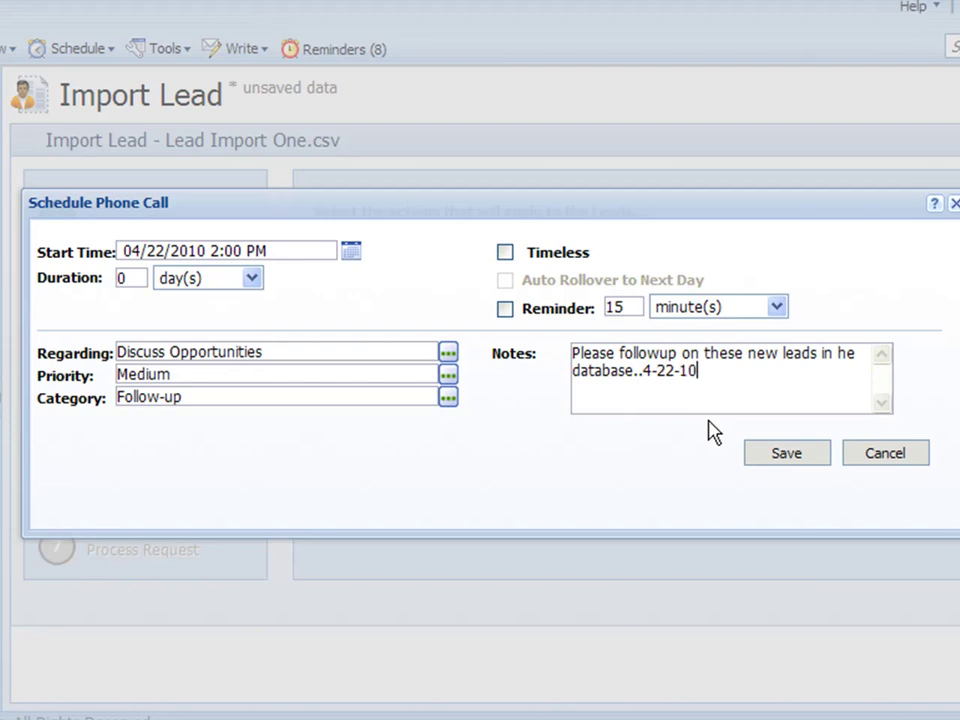
click(786, 455)
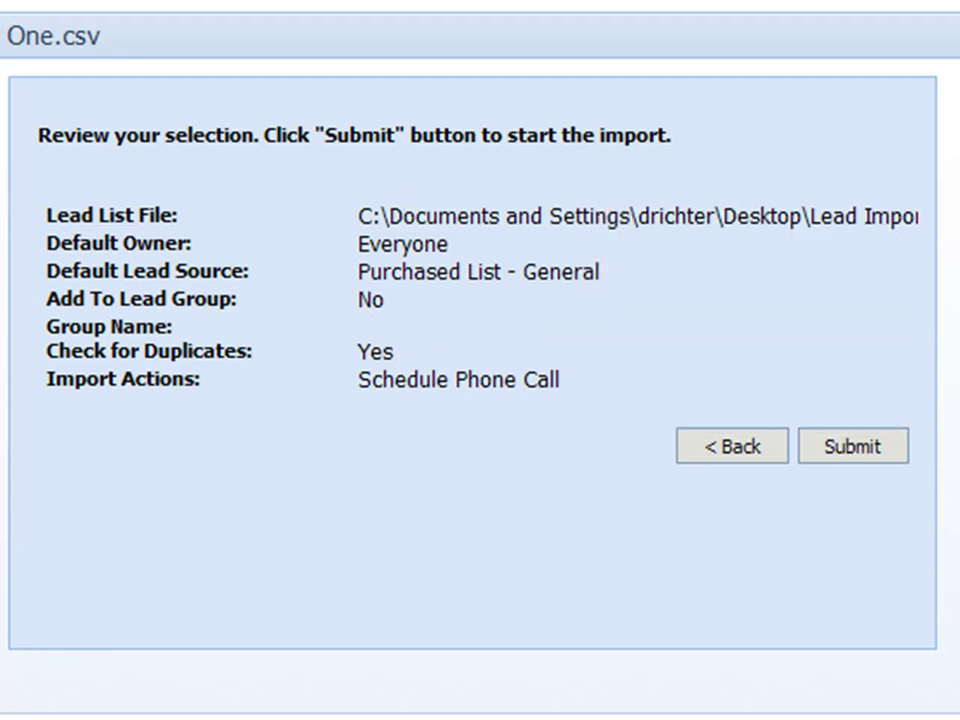
Step: Return to file selection, enable adding imported leads to the new ad hoc group, and proceed back to the review
click(733, 447)
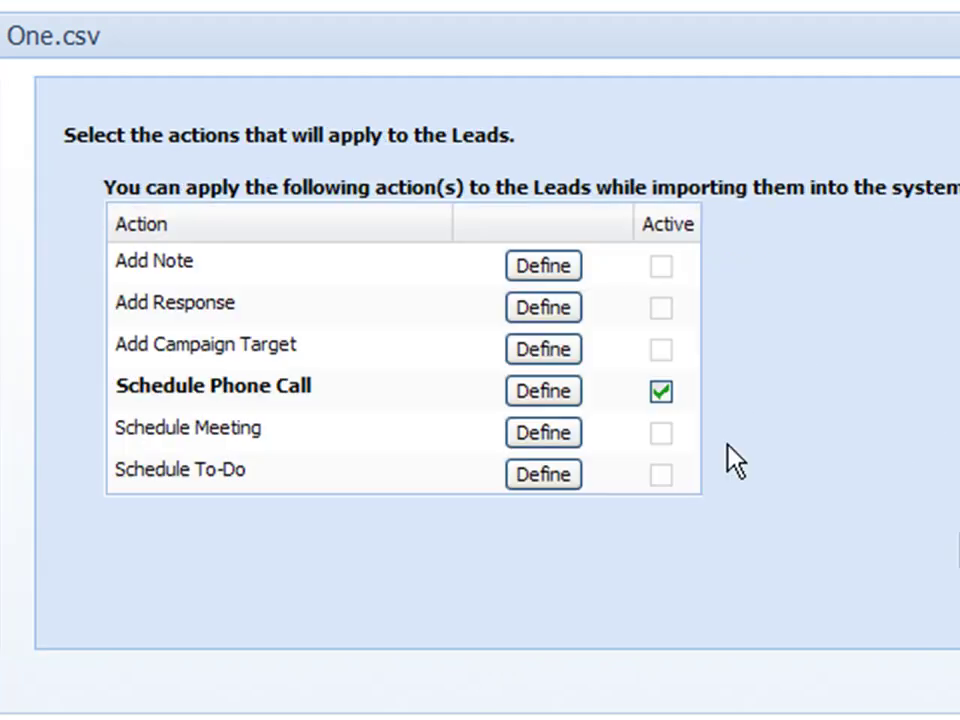
click(957, 550)
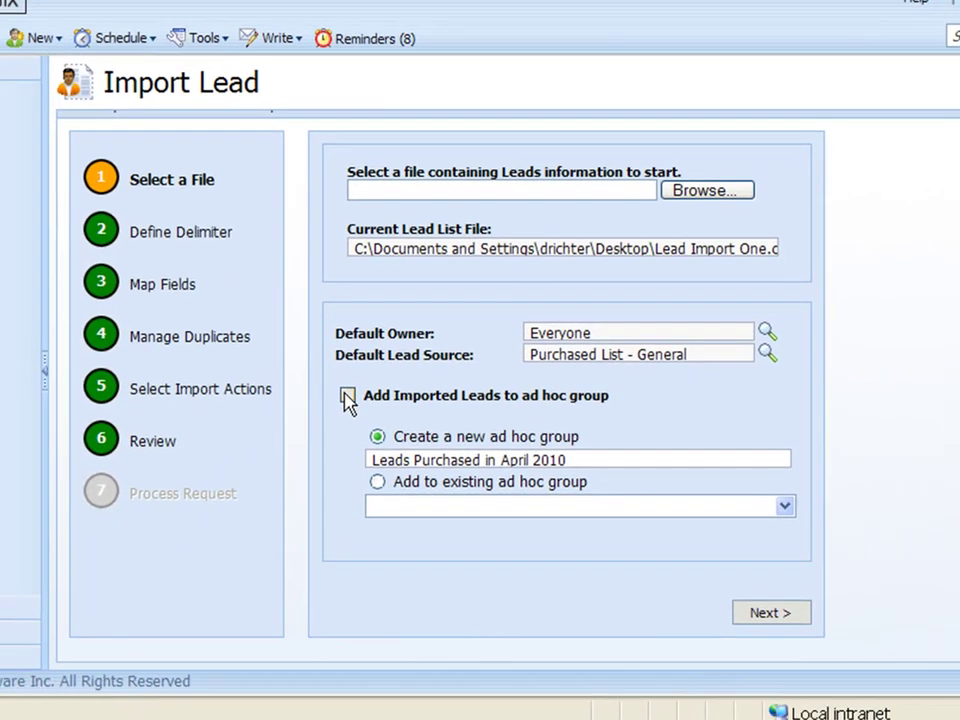
click(203, 433)
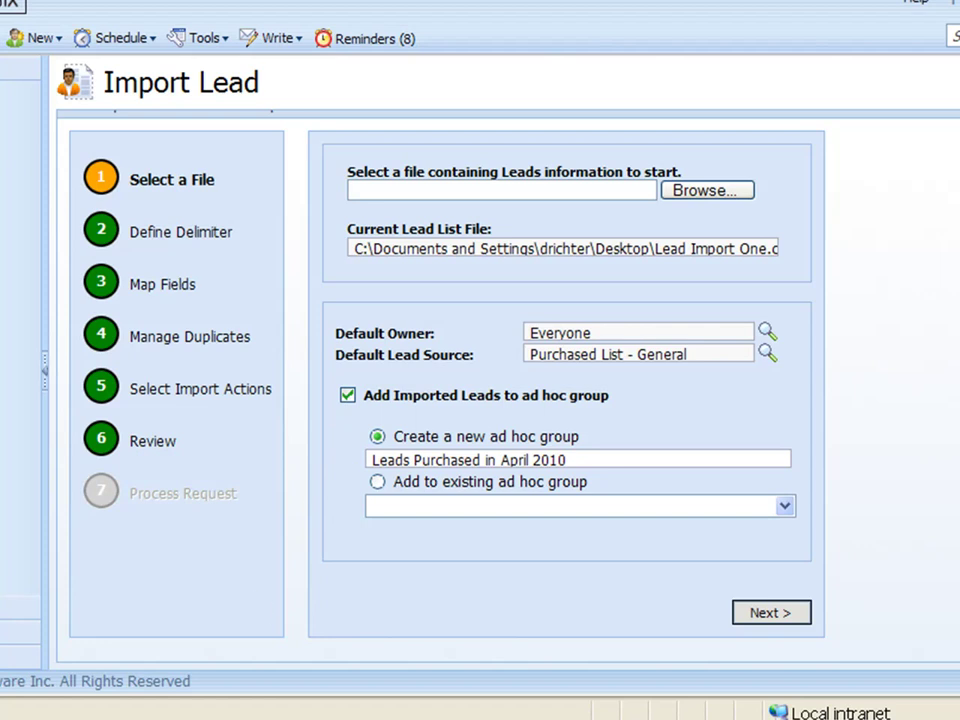
click(800, 616)
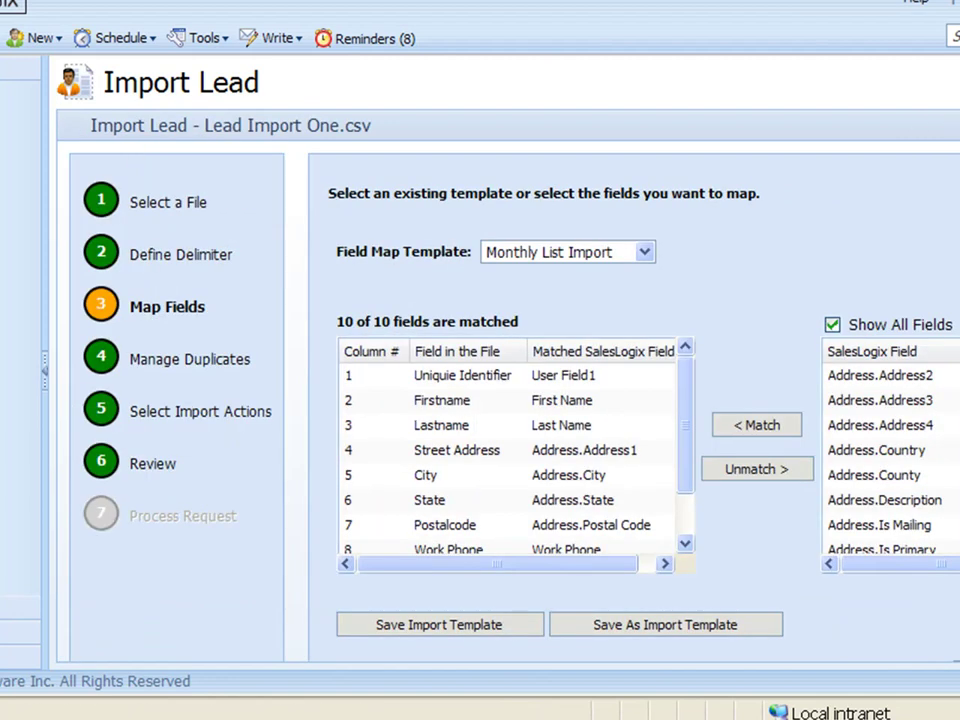
scroll(510, 400, down, 1)
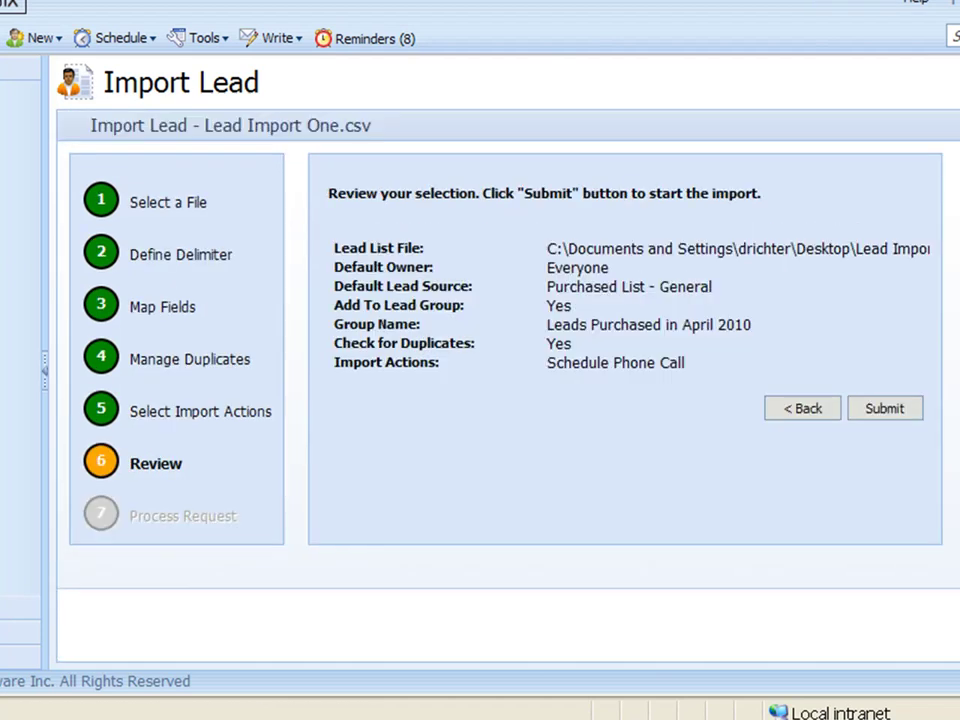
Step: Submit the lead import and open the Leads records
click(879, 414)
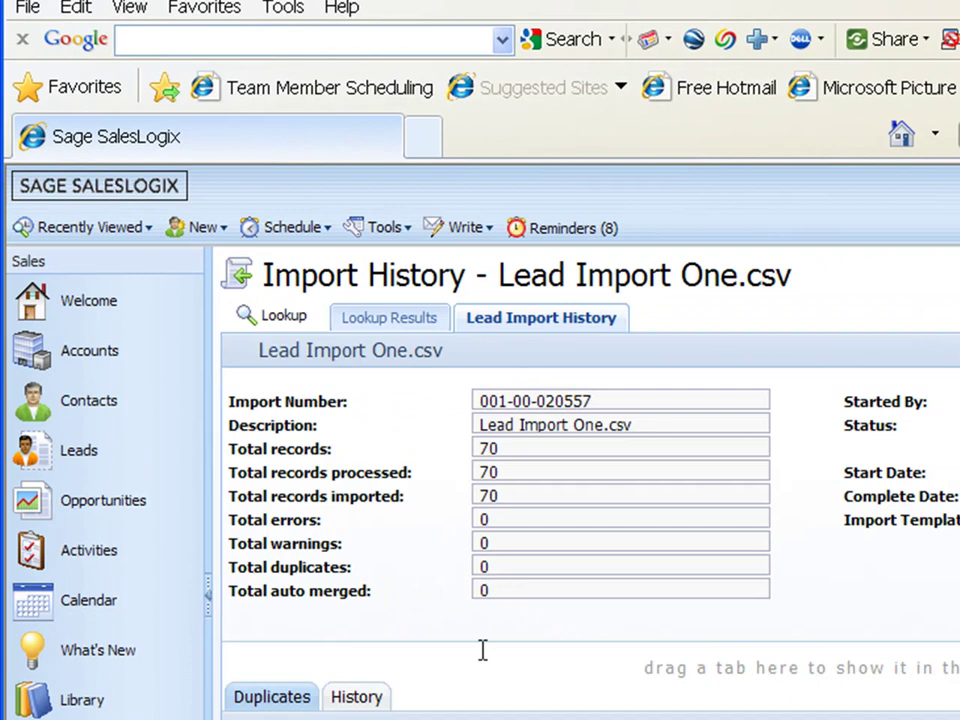
click(78, 451)
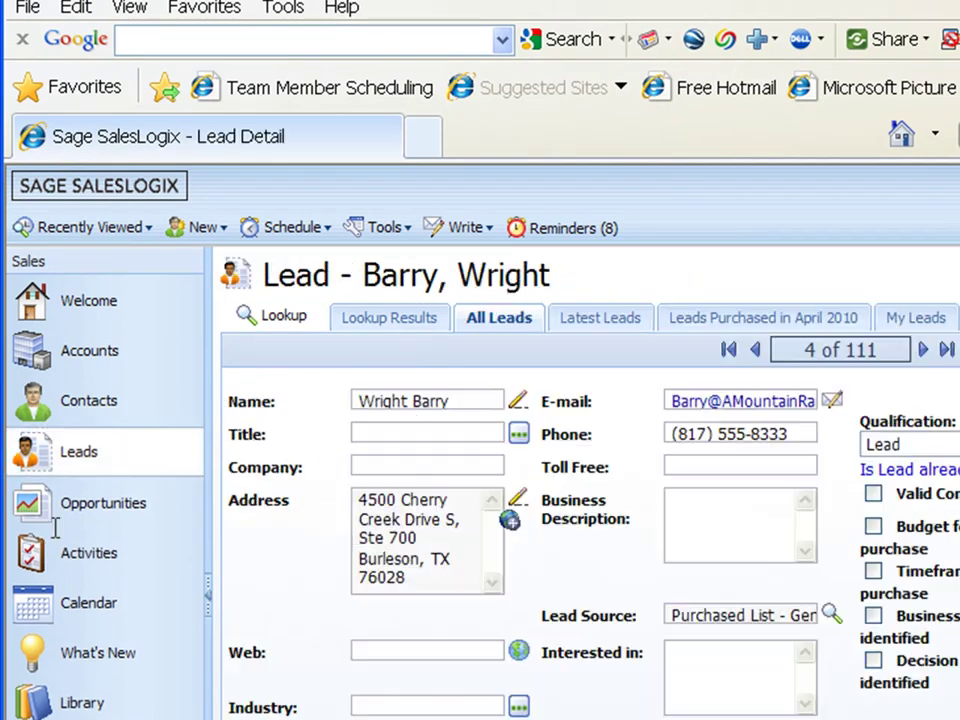